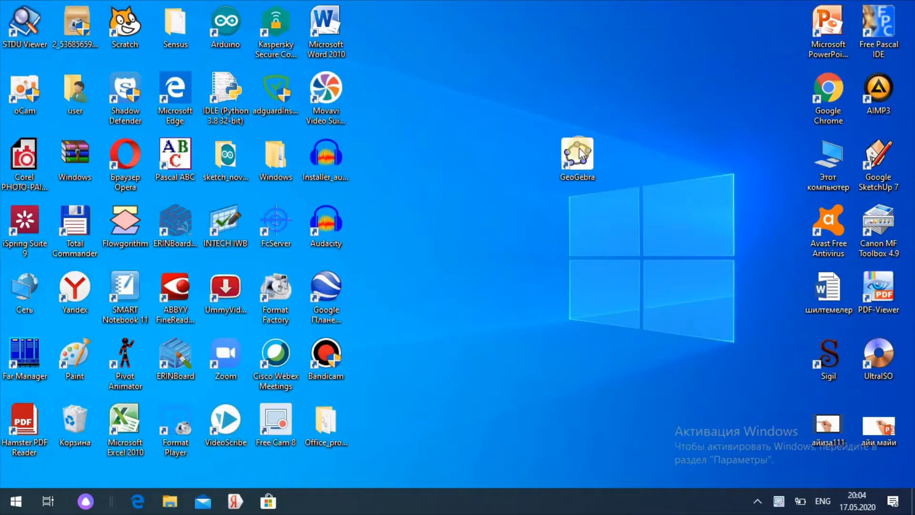
- Launch GeoGebra Classic 5 from the desktop and maximize its window
click(587, 183)
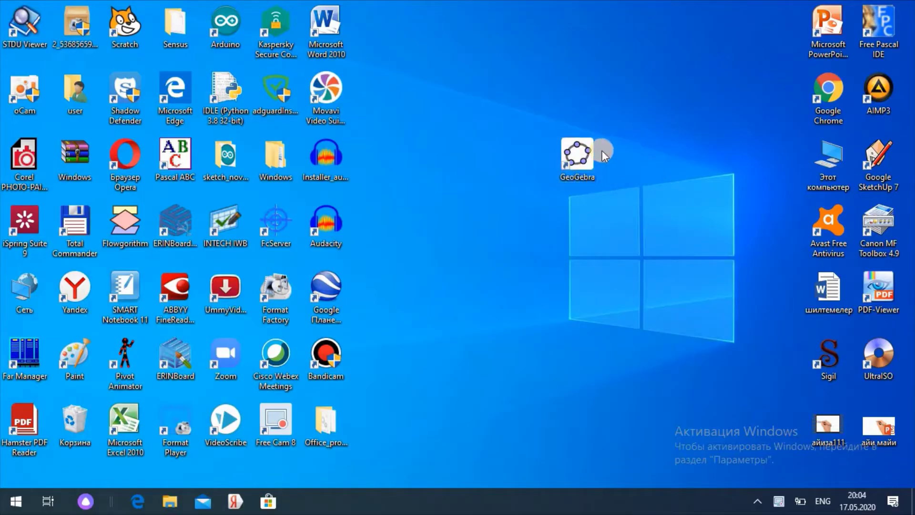
click(620, 148)
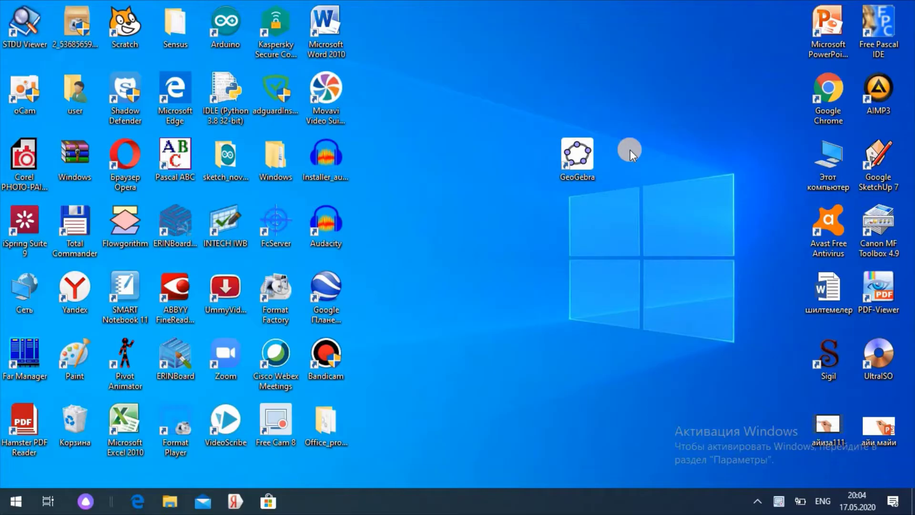
click(582, 158)
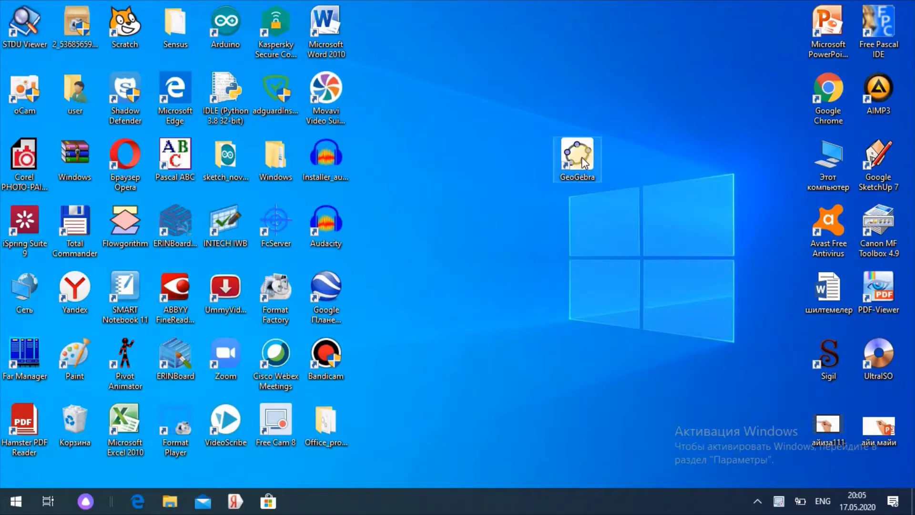
double_click(582, 157)
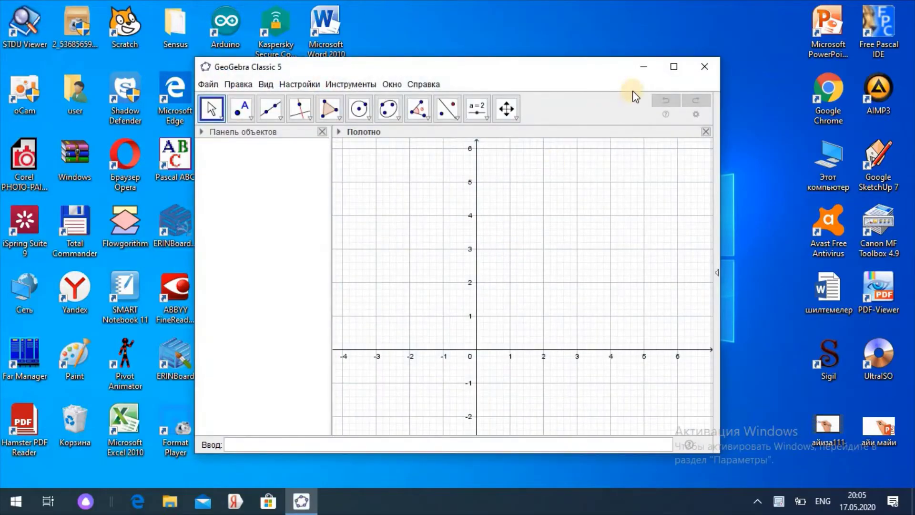
click(675, 67)
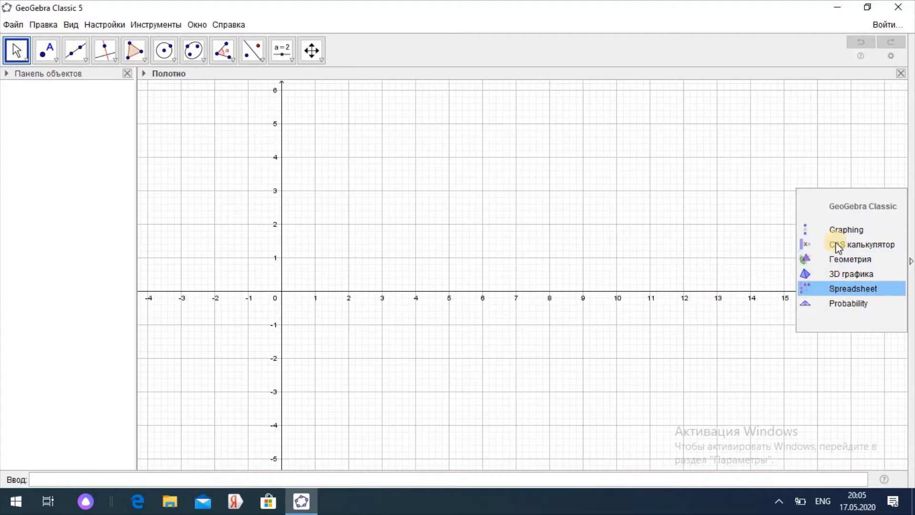
- Choose the Graphing perspective and plot the linear function 4.5x+3
click(843, 229)
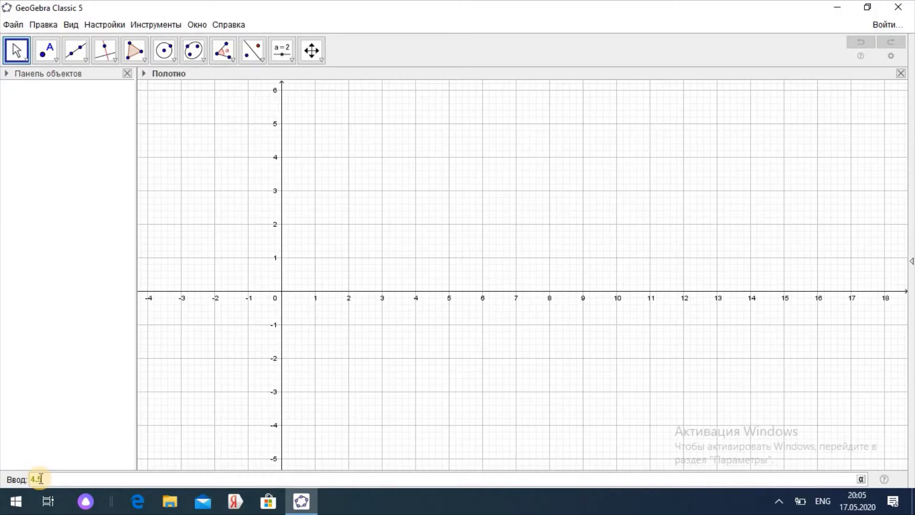
text(x+3)
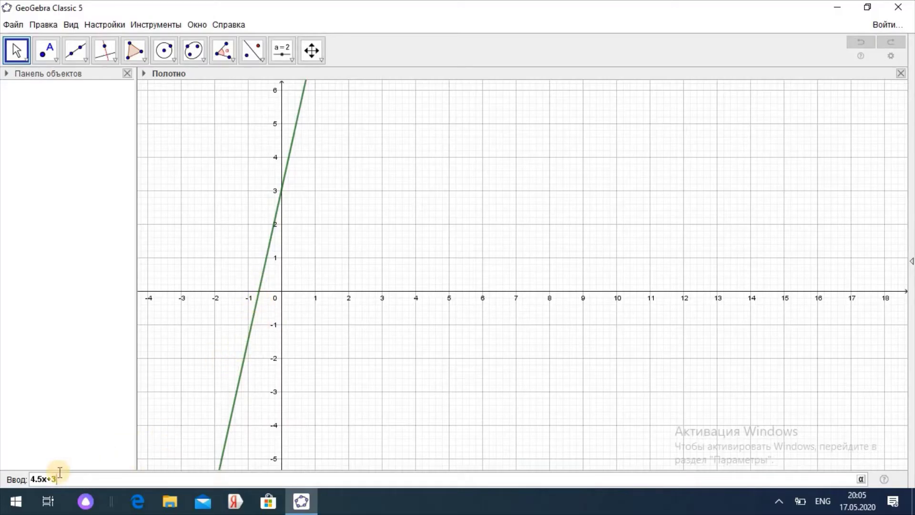
key(Return)
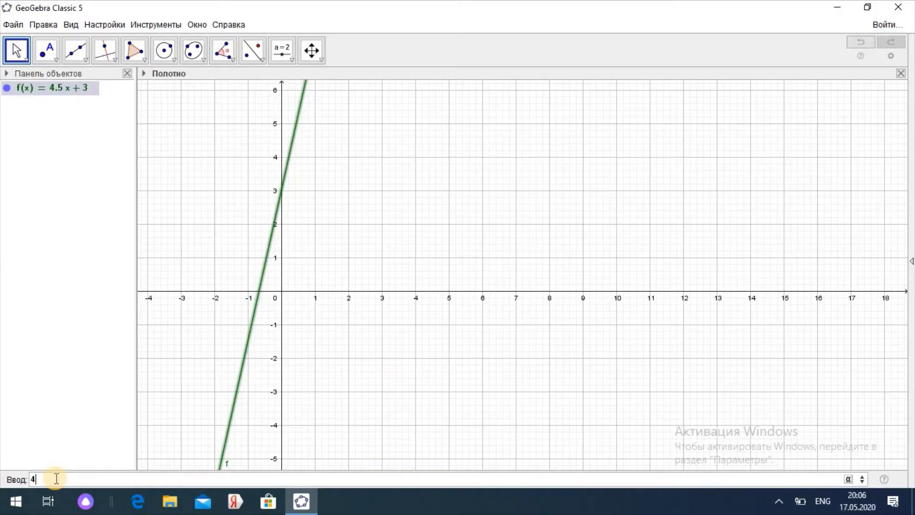
- Plot the quadratic function 4x², inserting the superscript 2 from the special symbols, and deselect it
text(x)
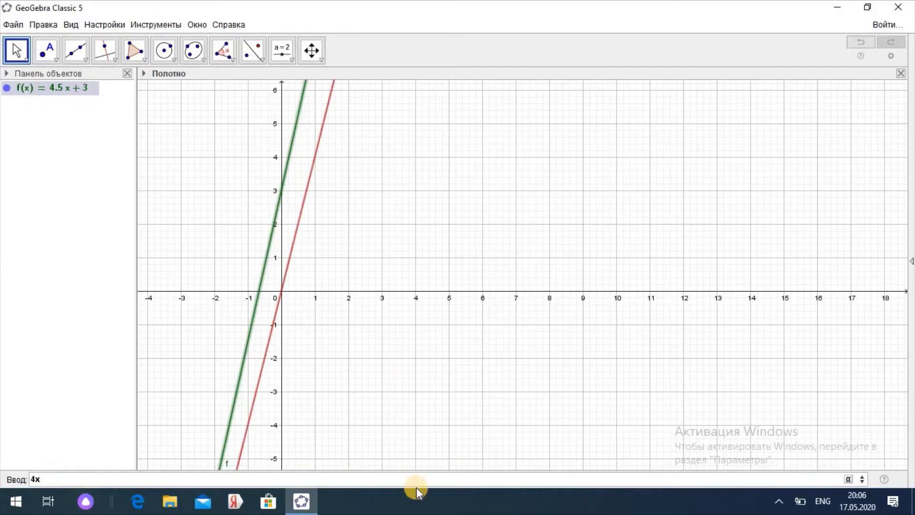
click(847, 480)
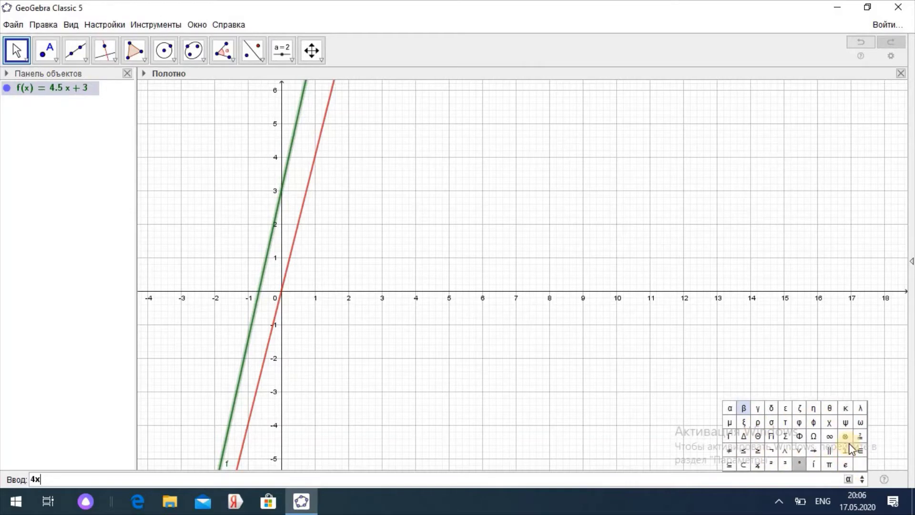
click(772, 462)
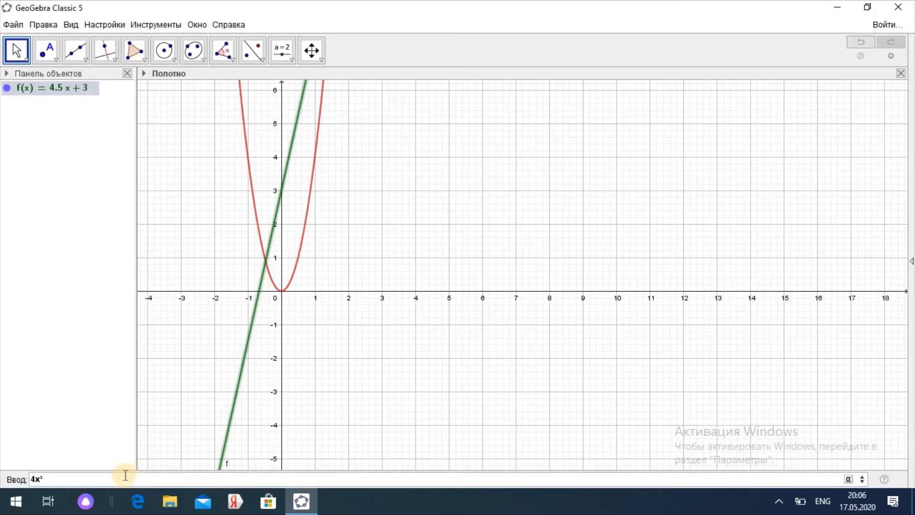
key(Return)
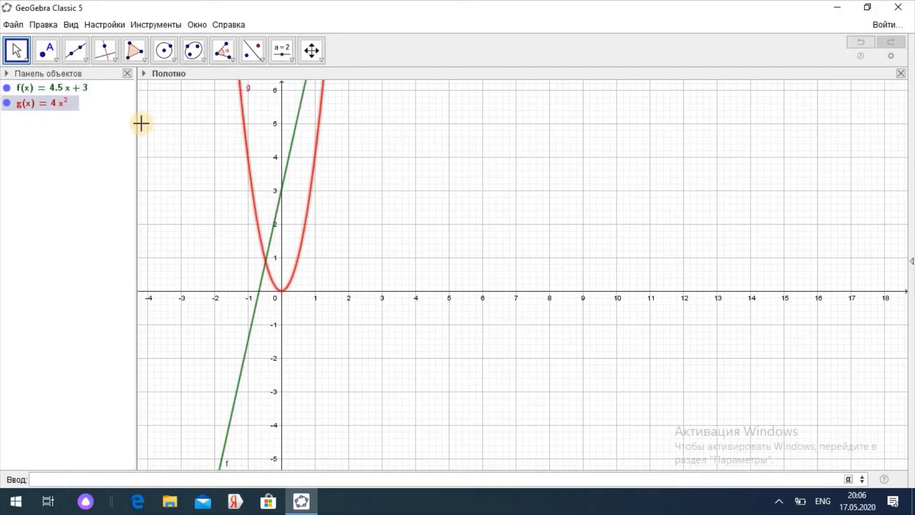
click(82, 116)
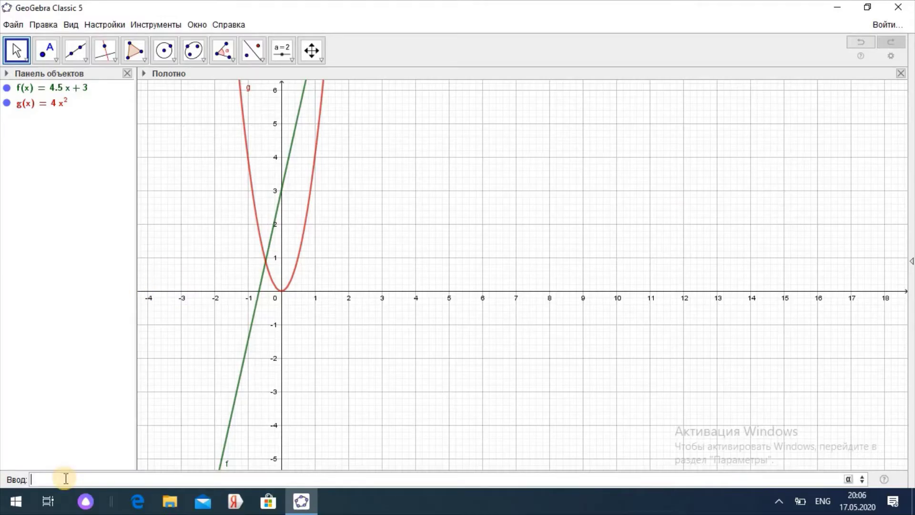
- Plot the linear function -3x on the same graph
text(-3x)
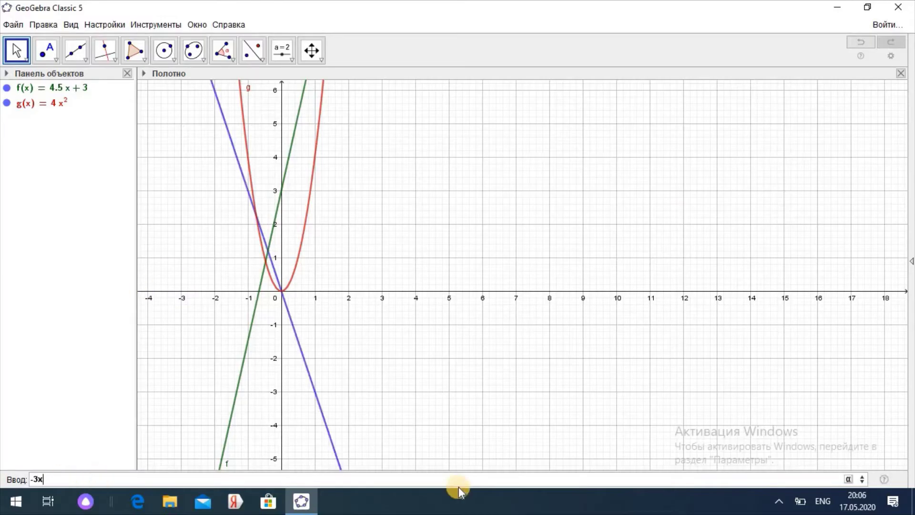
key(Return)
click(778, 501)
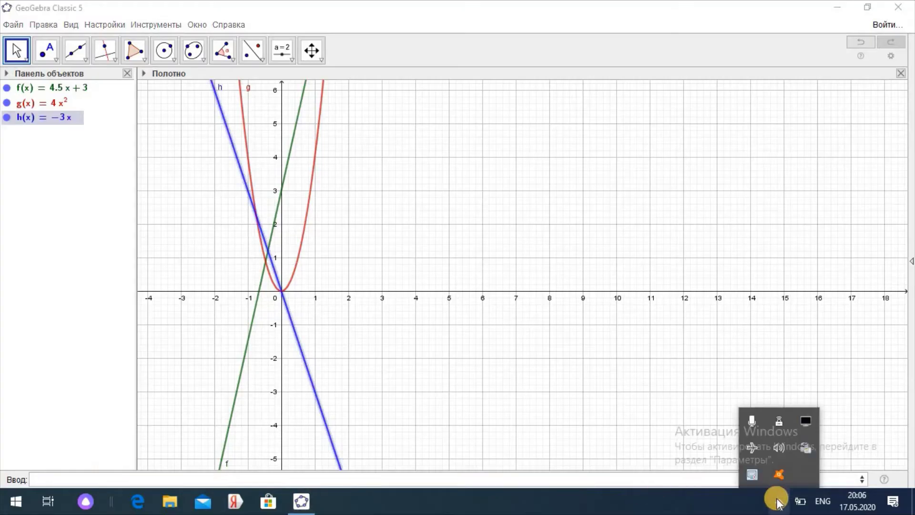
click(753, 506)
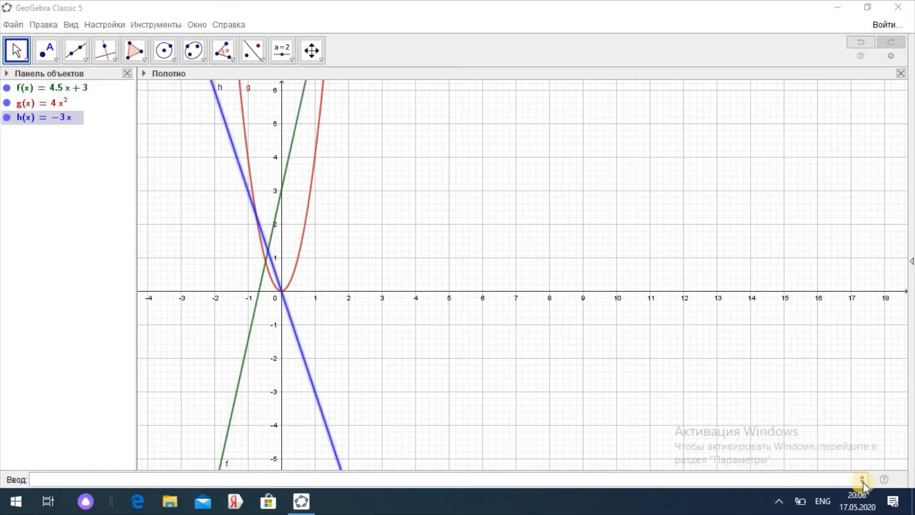
click(167, 503)
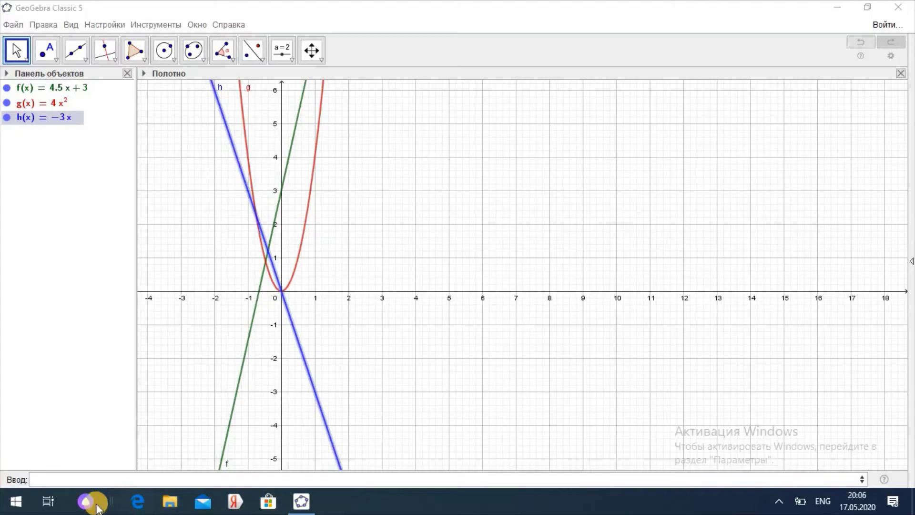
click(65, 480)
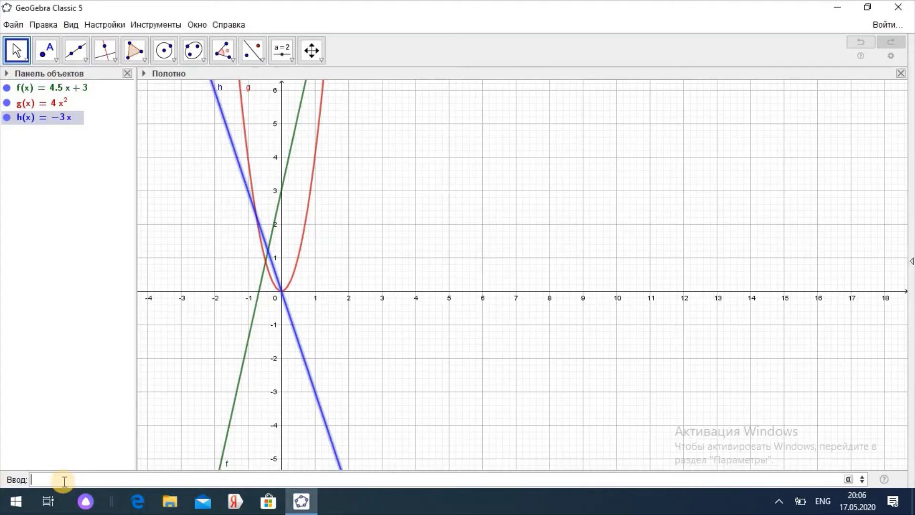
text(-3x)
click(848, 479)
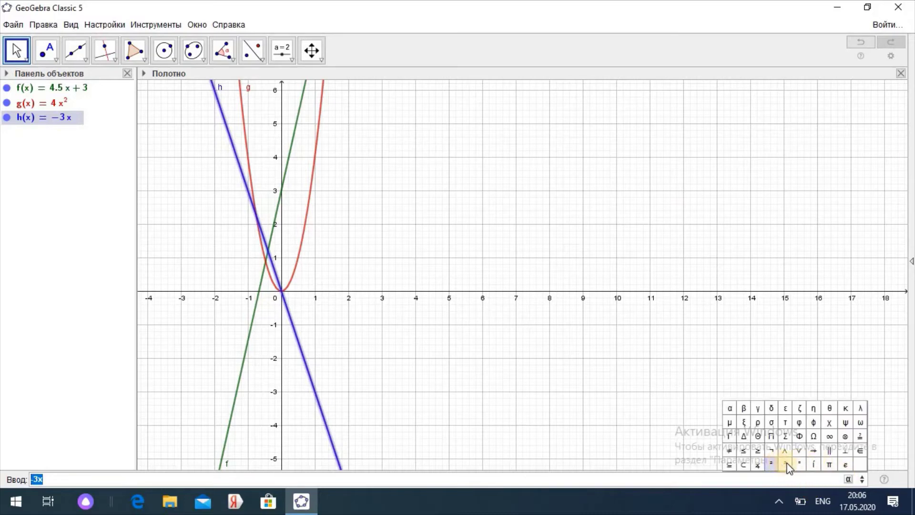
click(786, 463)
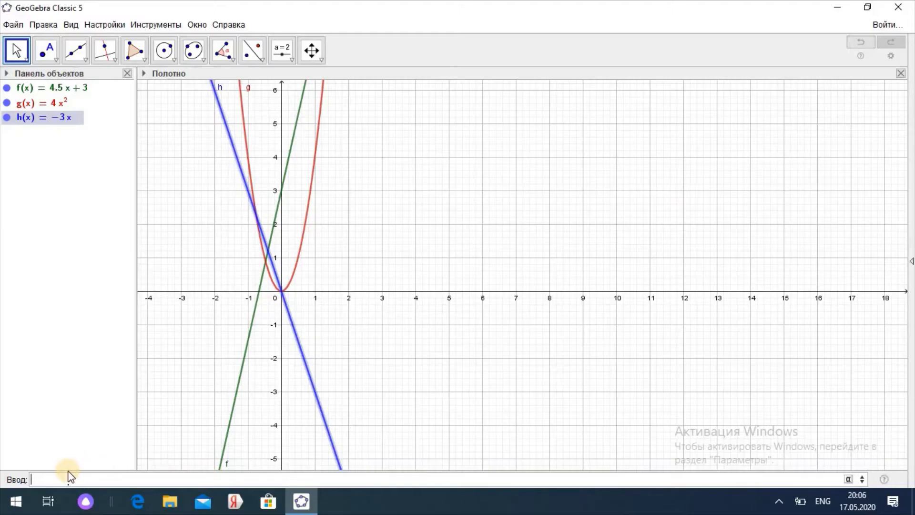
- Plot the cubic function -3x³, inserting the superscript 3 from the special symbols
text(-3x)
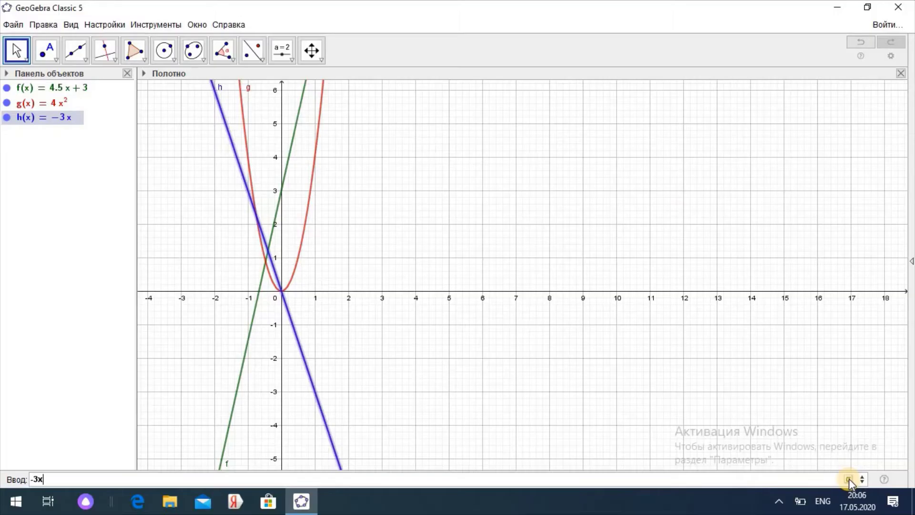
click(848, 479)
click(785, 462)
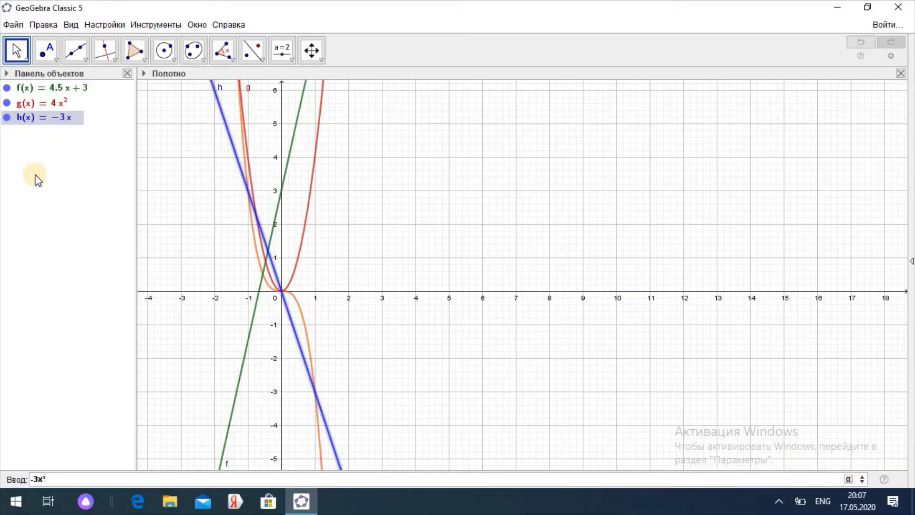
key(Return)
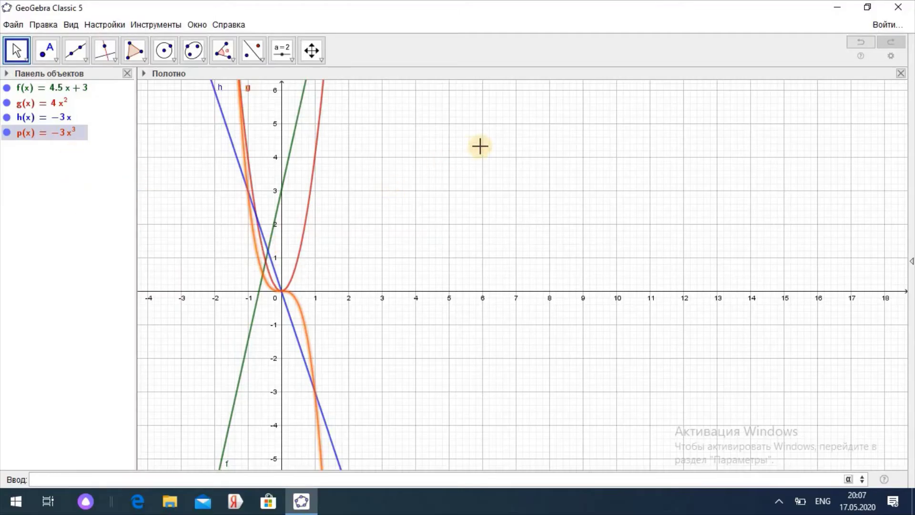
- Switch to the CAS calculator perspective and widen the CAS area to about two thirds of the window
click(910, 262)
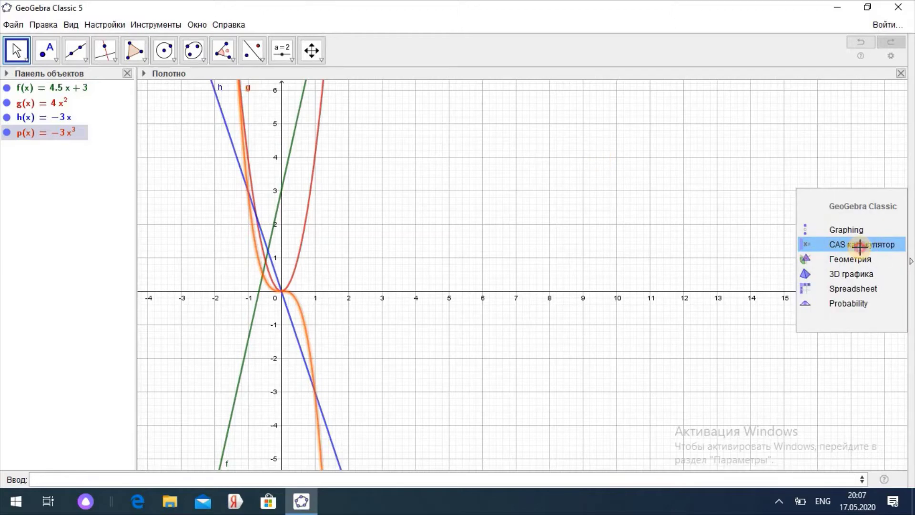
click(860, 247)
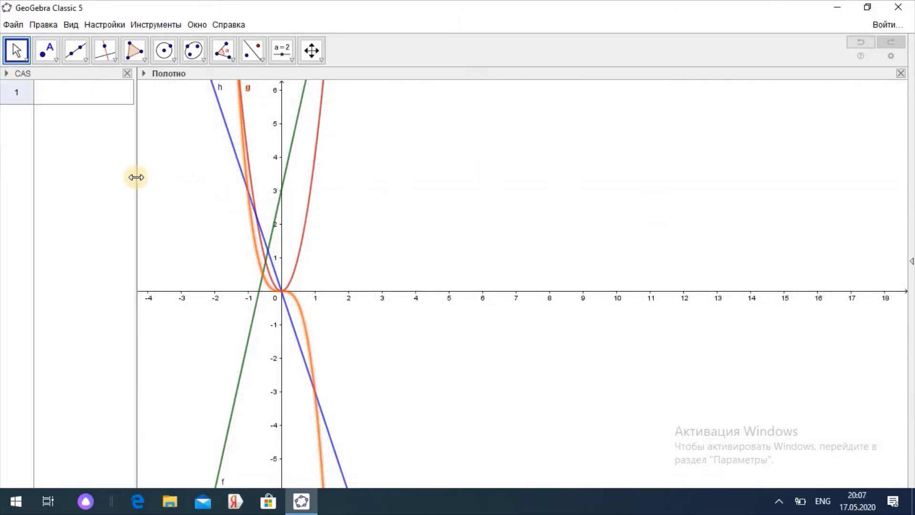
drag(136, 177, 625, 142)
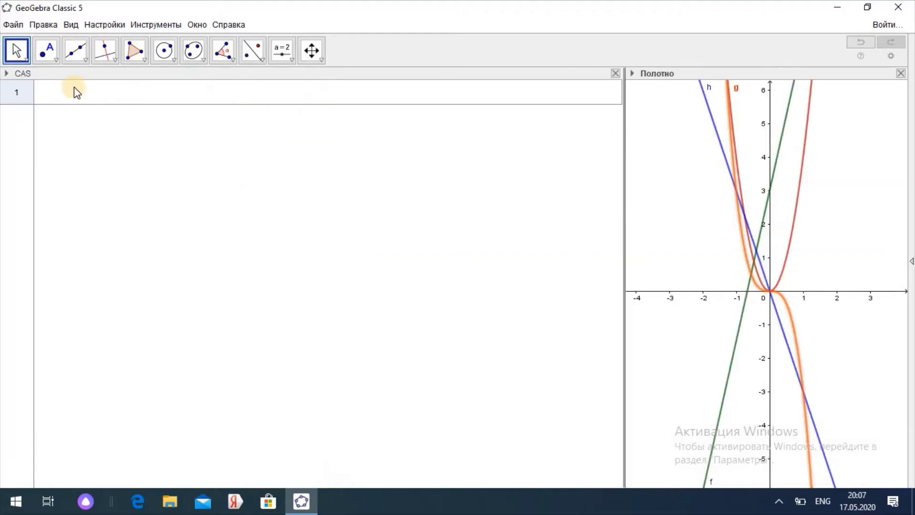
- Calculate 4-6 in the first CAS row
click(56, 91)
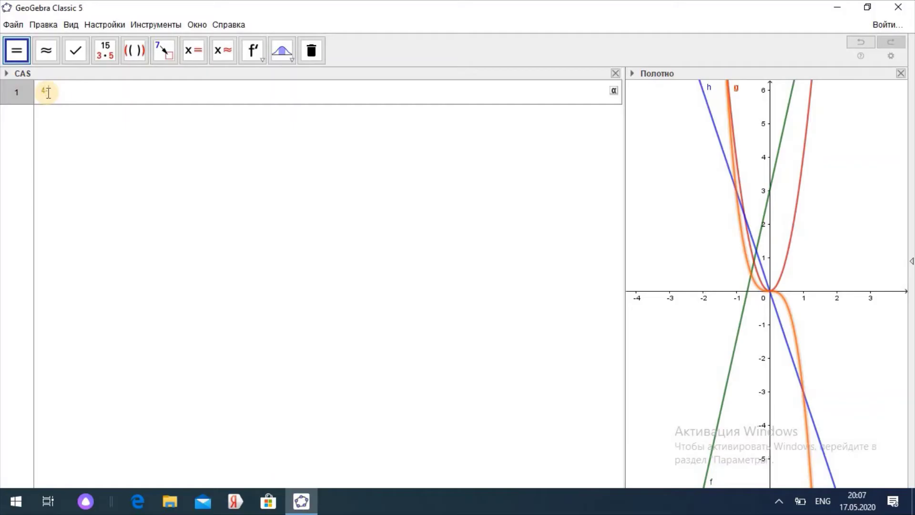
key(Return)
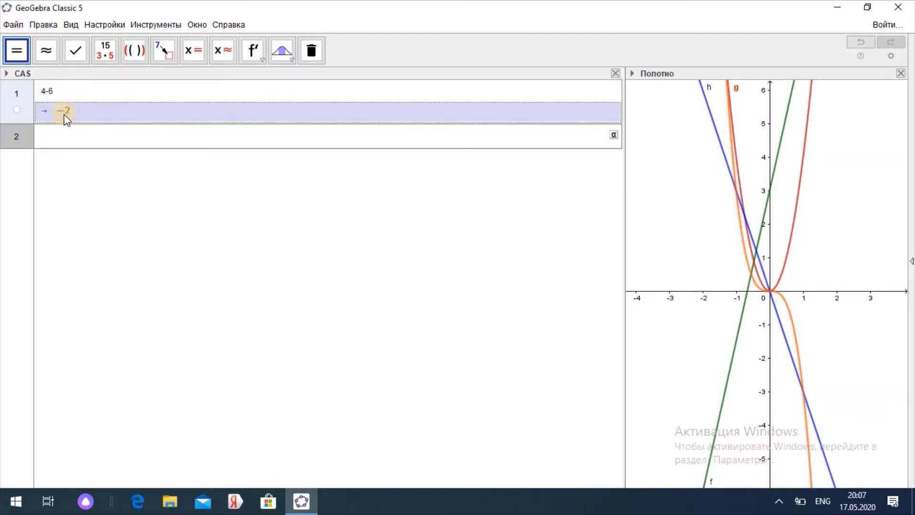
- Enter the equation 4x²-2x-2.3=0 in the second CAS row and solve it exactly for x
click(43, 135)
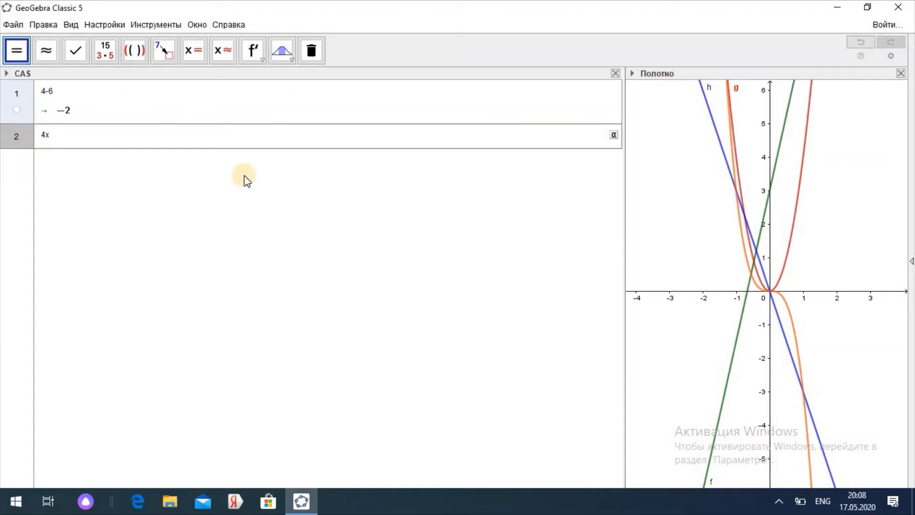
click(614, 135)
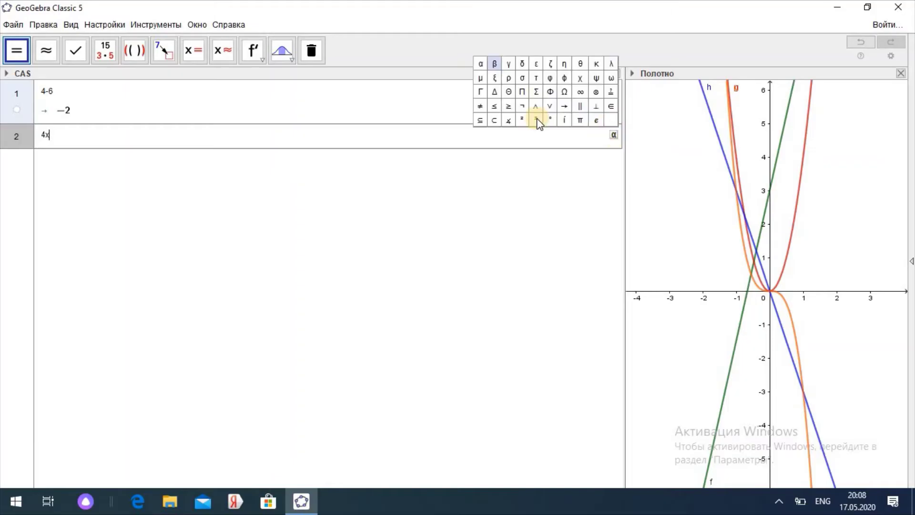
click(524, 116)
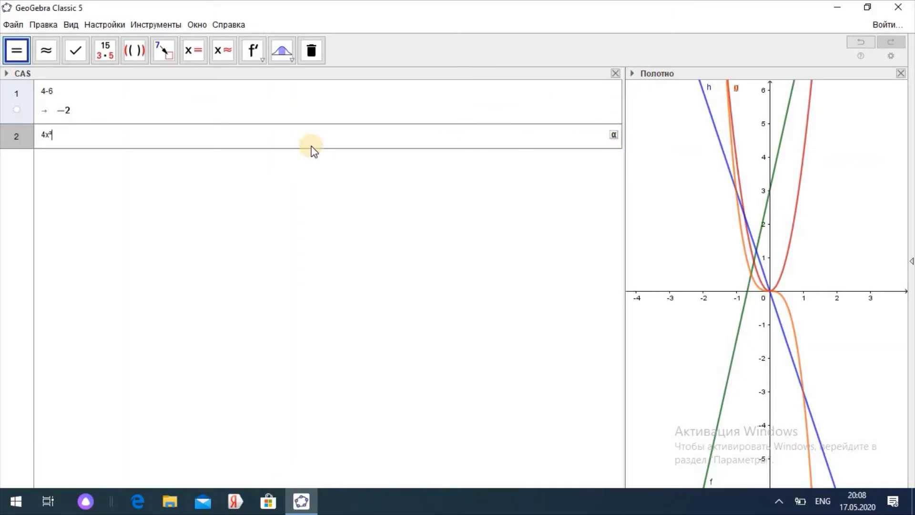
text(-2x-2.3=0)
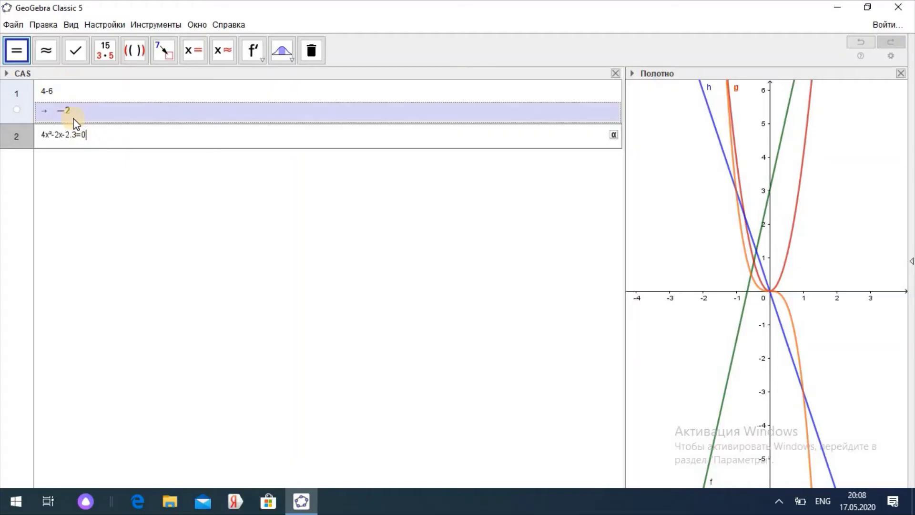
click(196, 51)
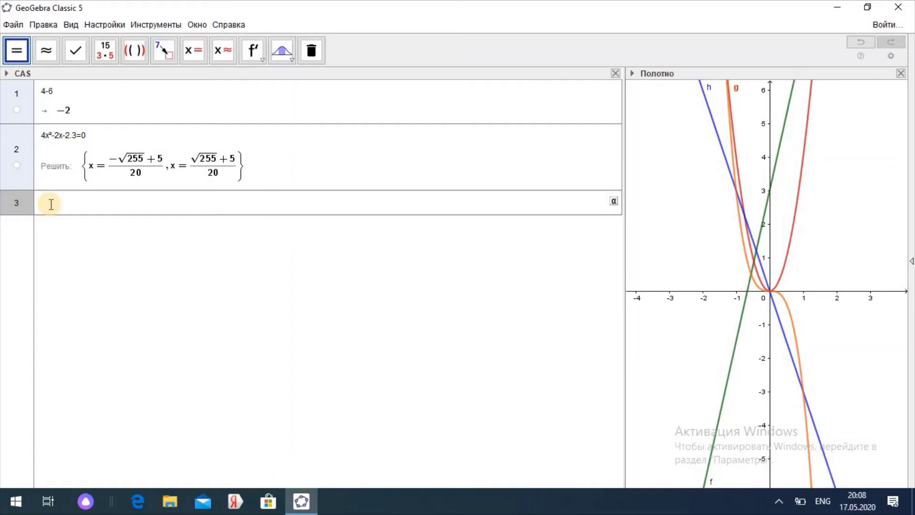
- Enter 5.6x-6x-2 in the third CAS row and apply the Derivative tool to it
text(5.6x-6x-2)
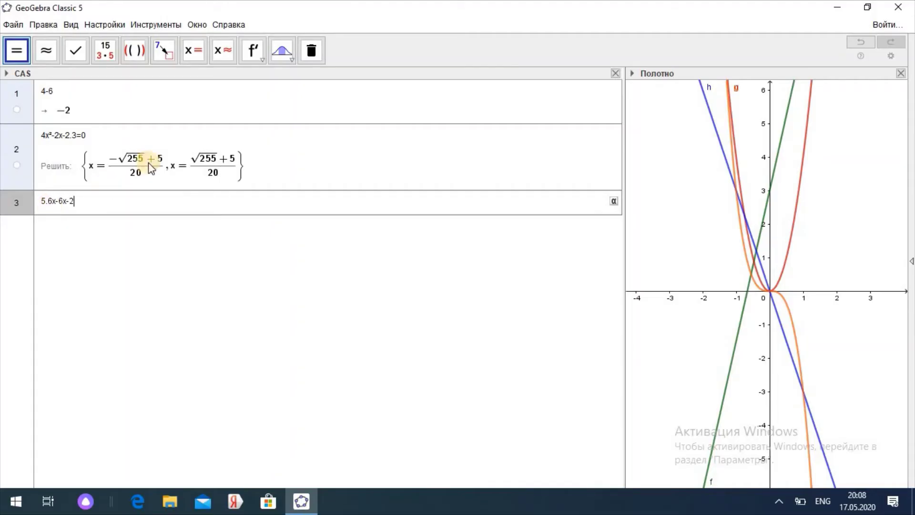
click(254, 53)
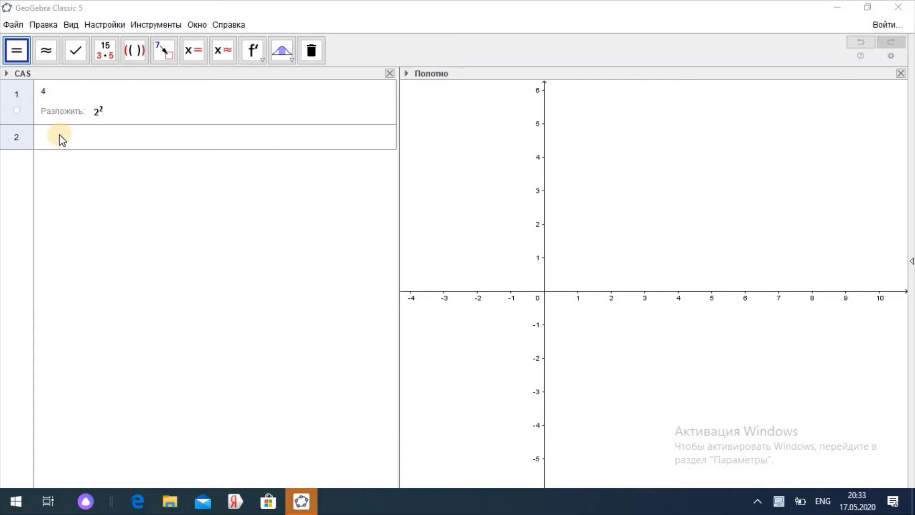
- Factorize 1! in the second CAS row and 0! in the third CAS row
click(55, 137)
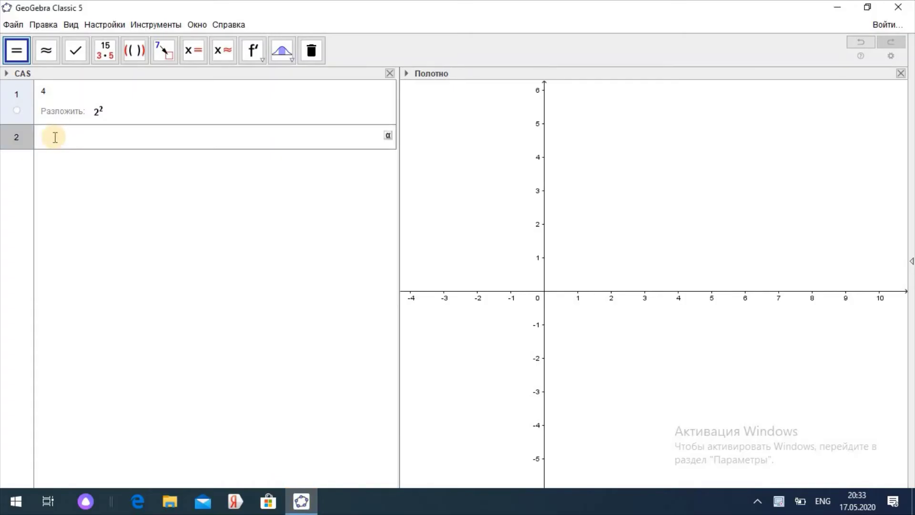
text(1!)
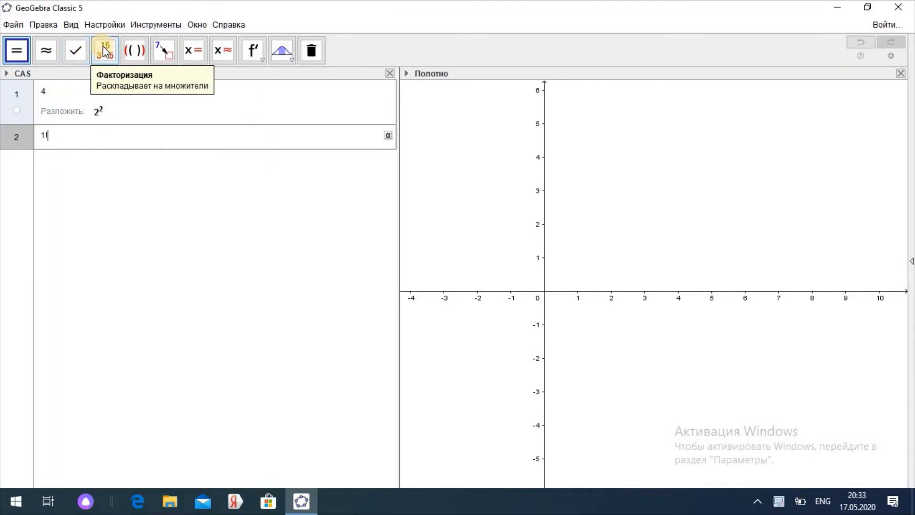
click(105, 50)
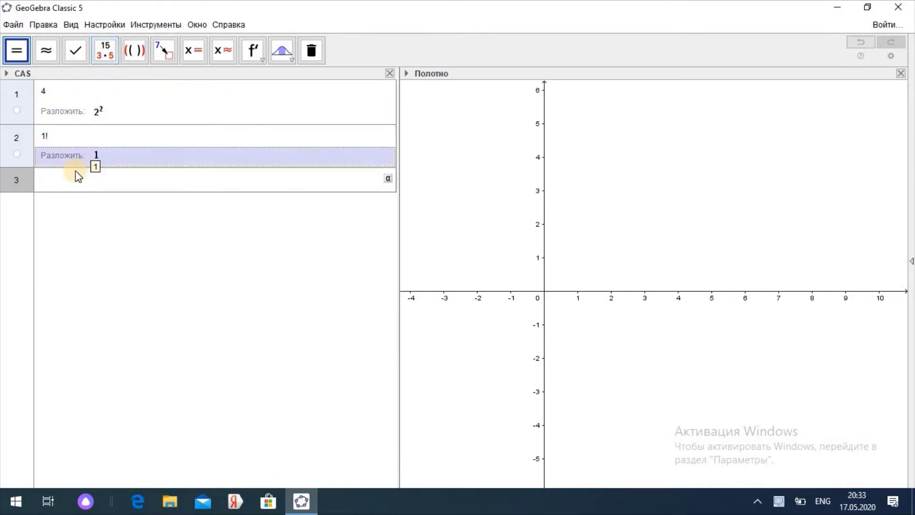
text(0)
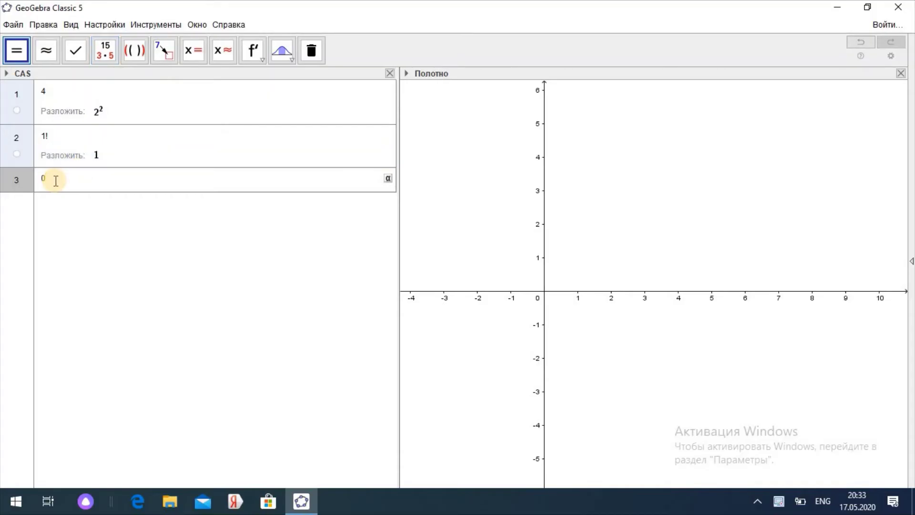
text(!)
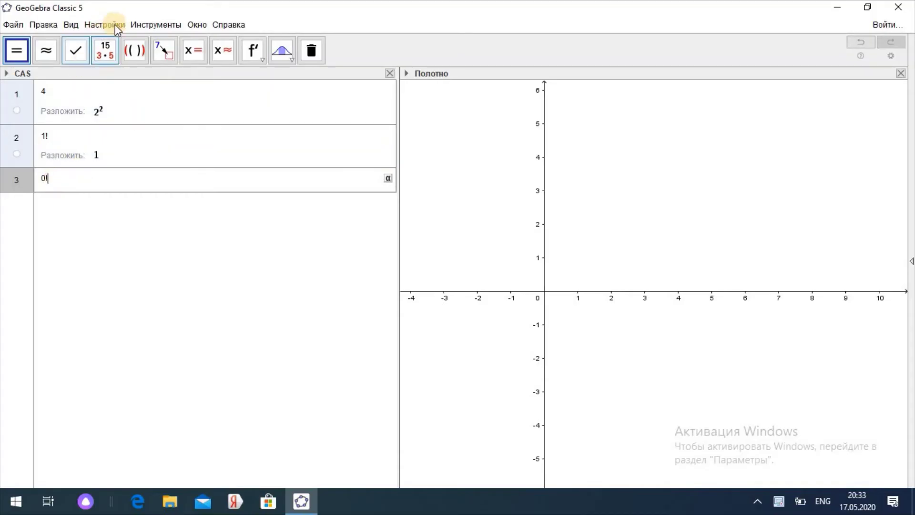
click(105, 49)
- Factorize 4! in the fourth CAS row and evaluate the factored product 2³·3 in the fifth row
click(51, 222)
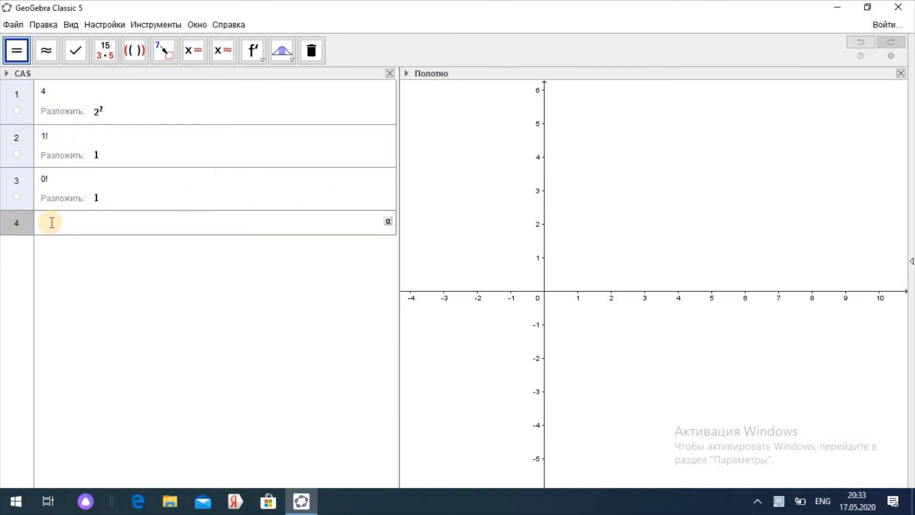
text(4!)
click(105, 49)
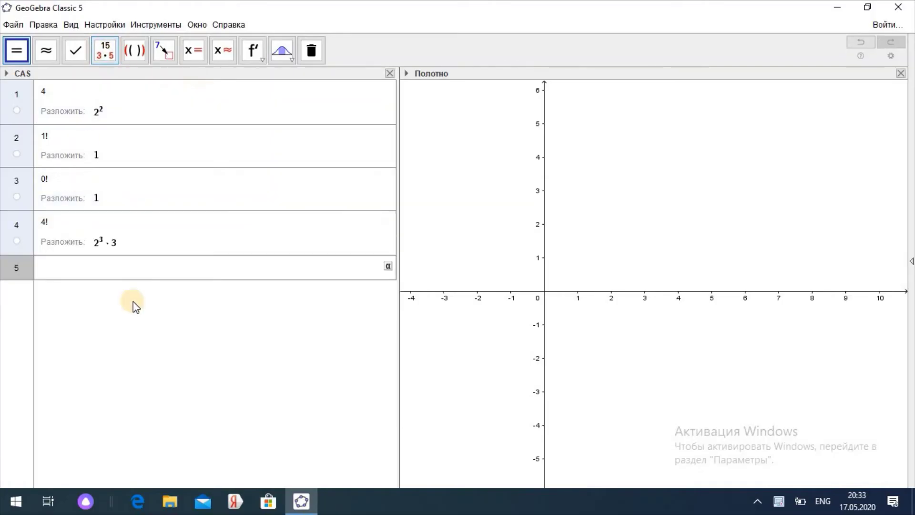
click(119, 241)
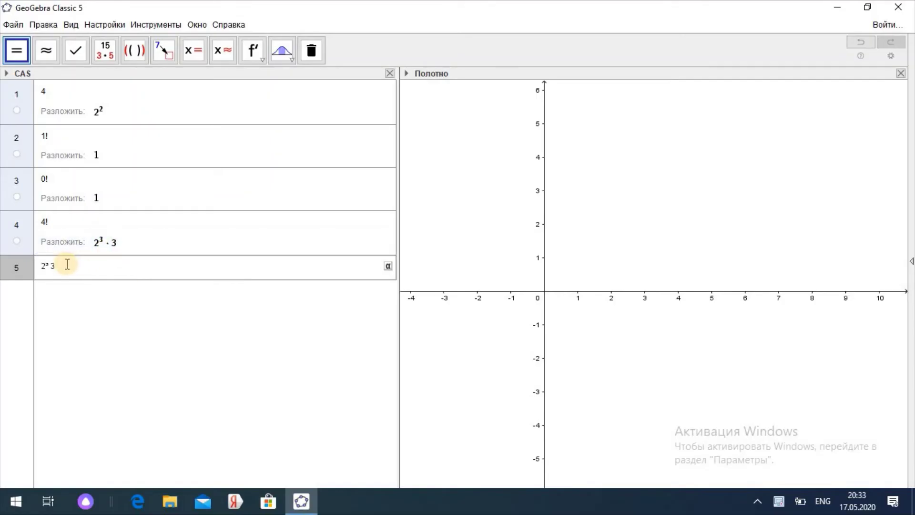
key(Return)
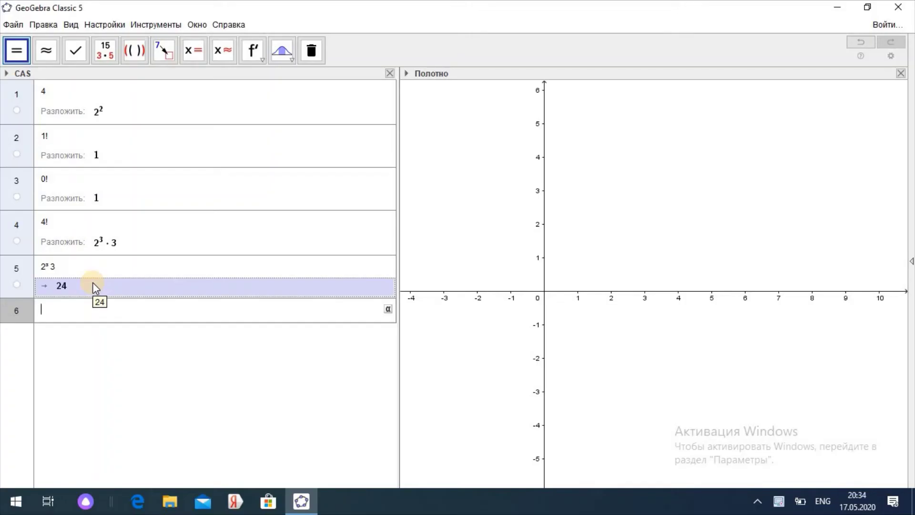
- Evaluate 4° in the sixth CAS row and 32° in the seventh, inserting the degree symbol from the special characters
text(4)
click(388, 310)
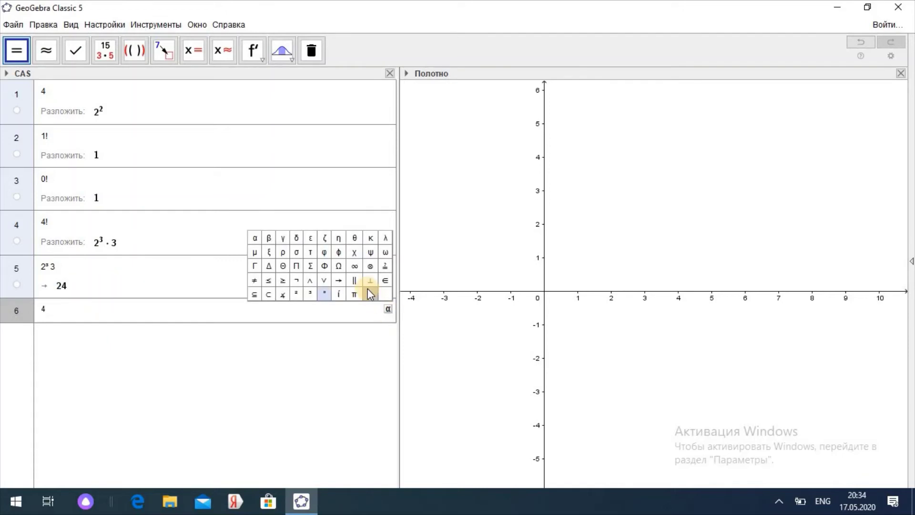
click(325, 293)
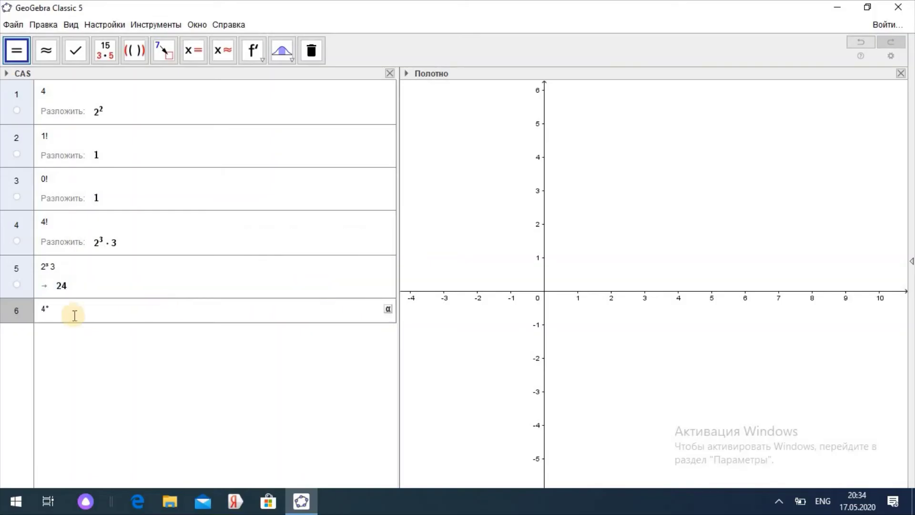
key(Return)
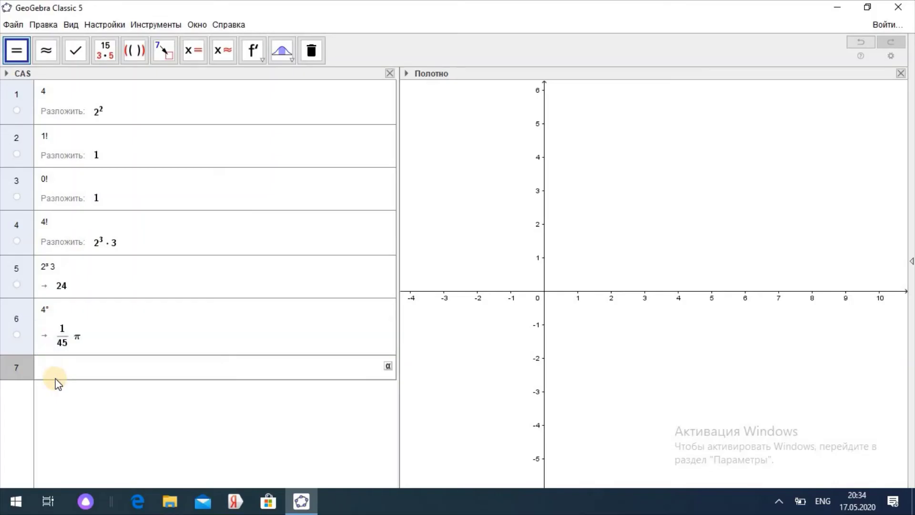
text(32)
click(388, 365)
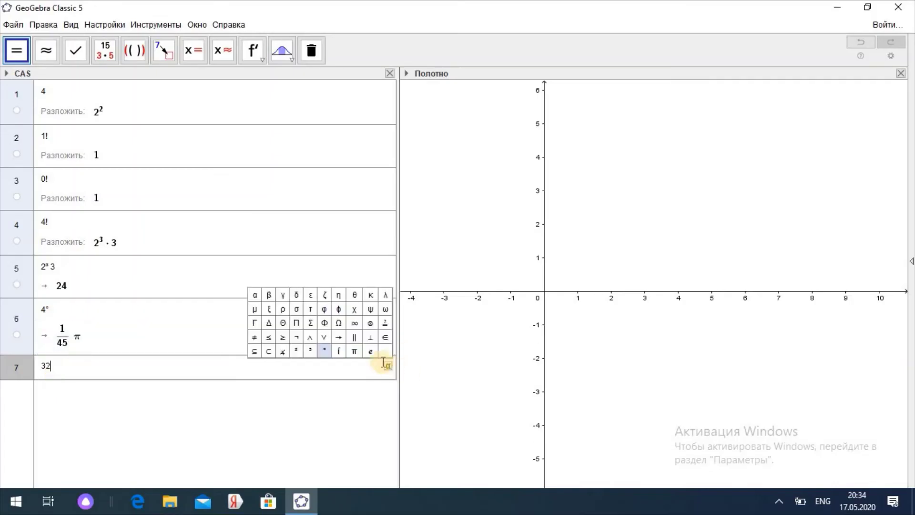
click(322, 348)
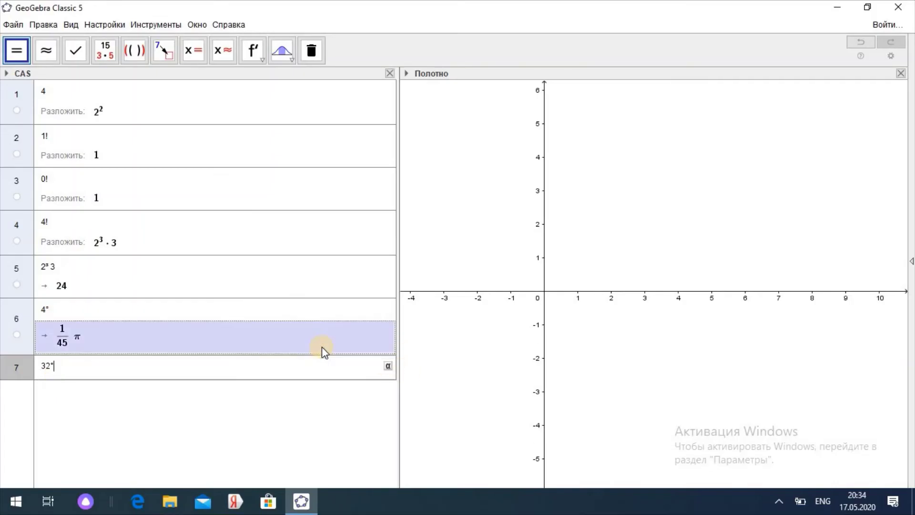
key(Return)
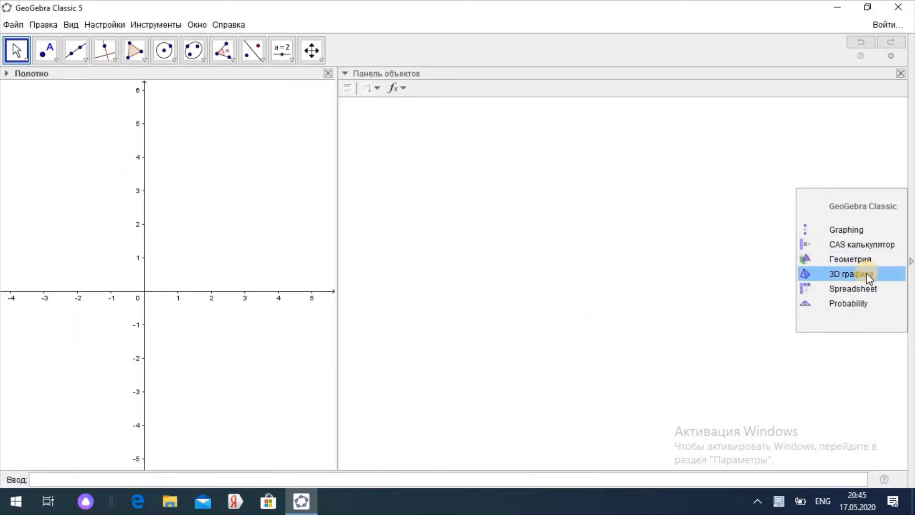
- Switch to the 3D graphics perspective and show the 2D graphics view (Полотно) beside the 3D view
click(868, 276)
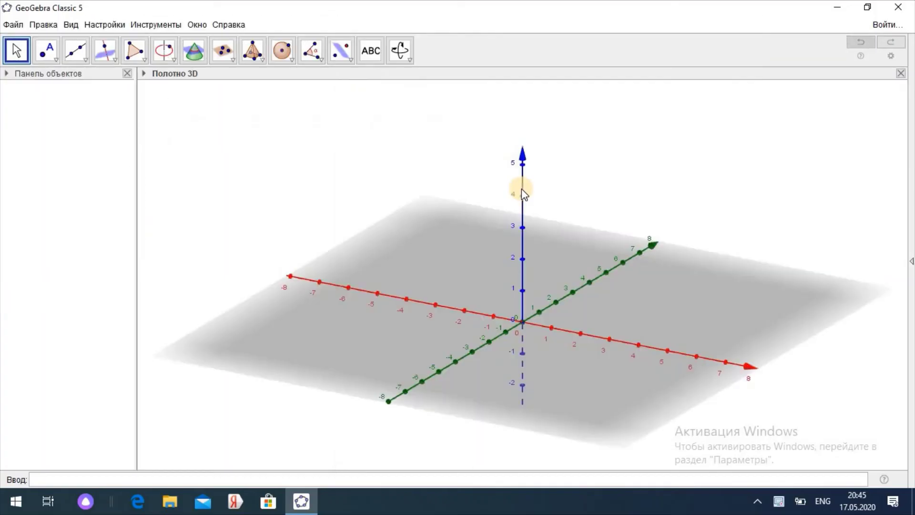
click(71, 25)
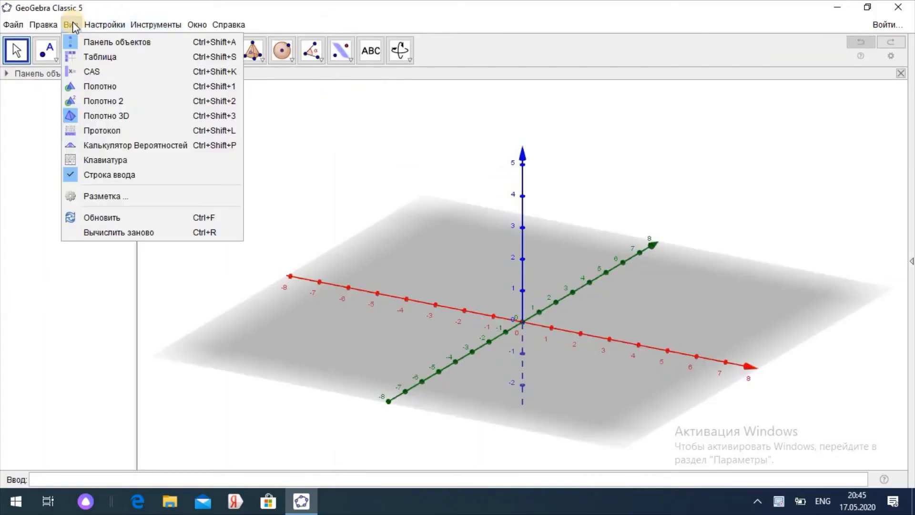
click(83, 86)
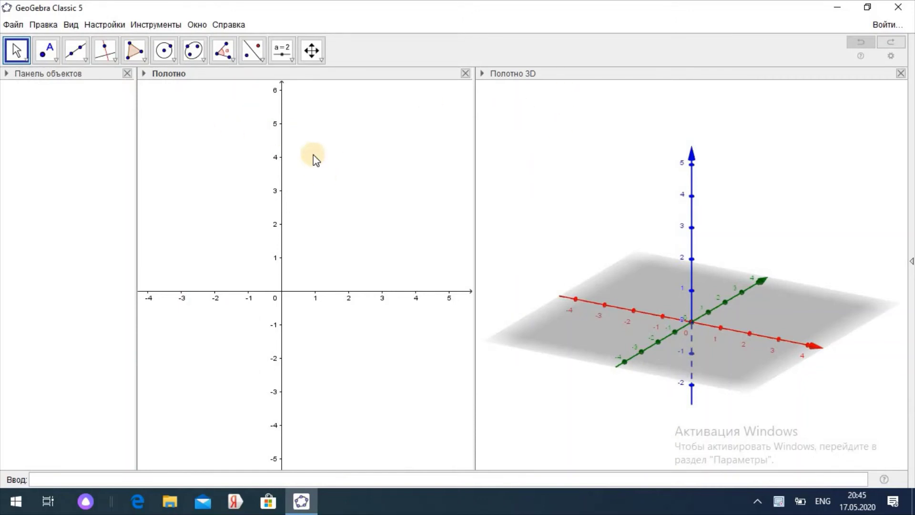
- Draw a regular polygon with 4 vertices in the 2D view, its first side running from about (-2.48, 2.82) to (-1.4, 1.78)
click(147, 58)
click(30, 53)
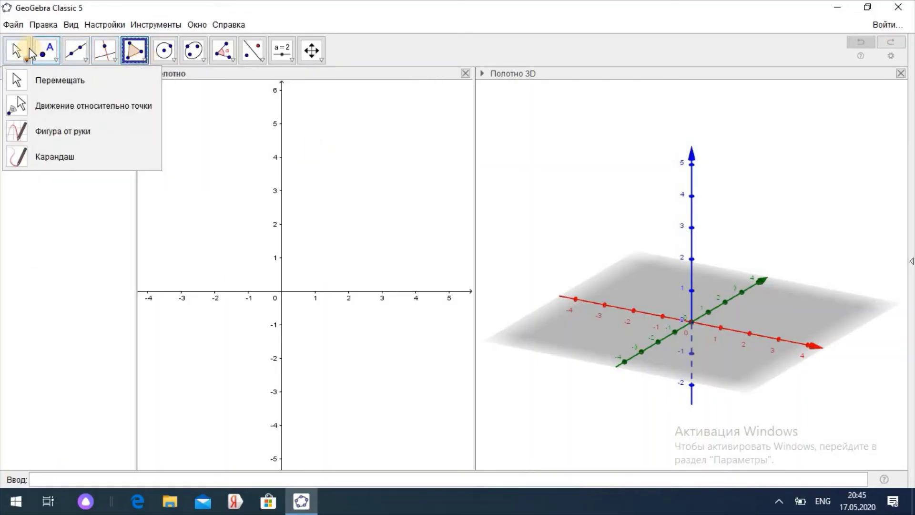
mouse_move(145, 59)
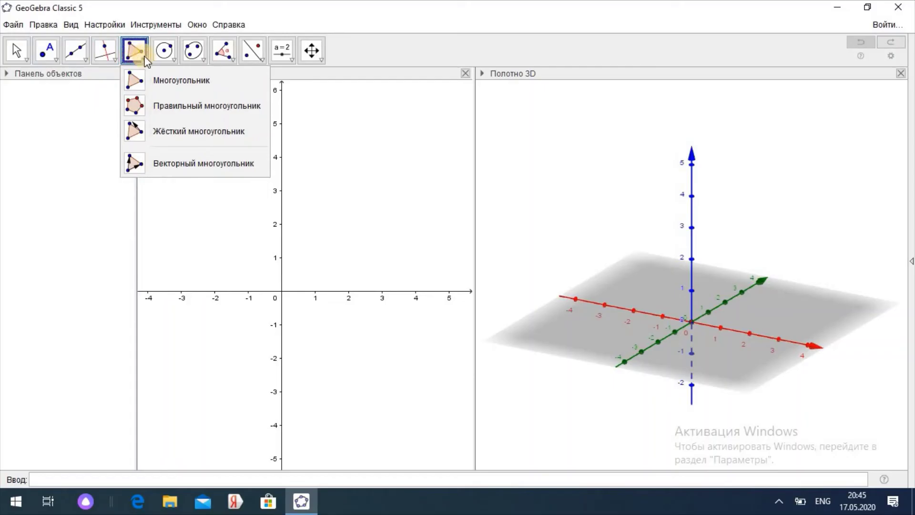
click(138, 103)
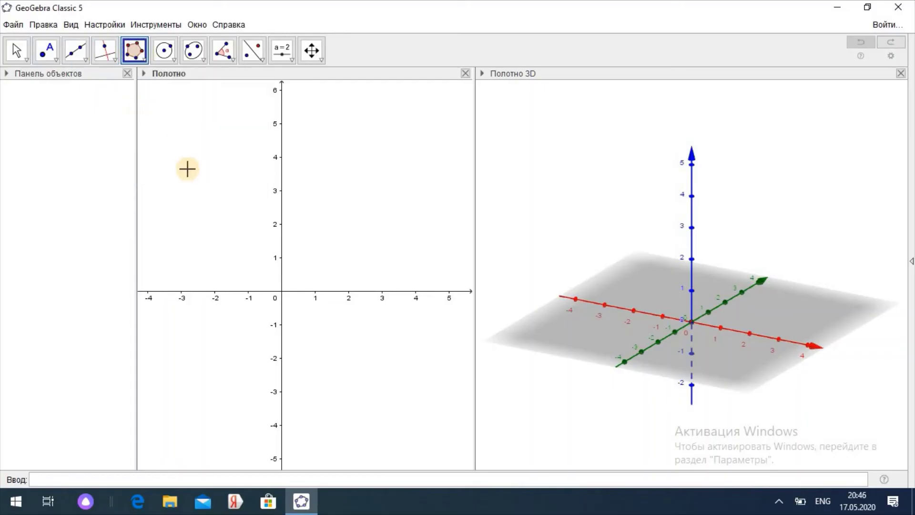
click(198, 197)
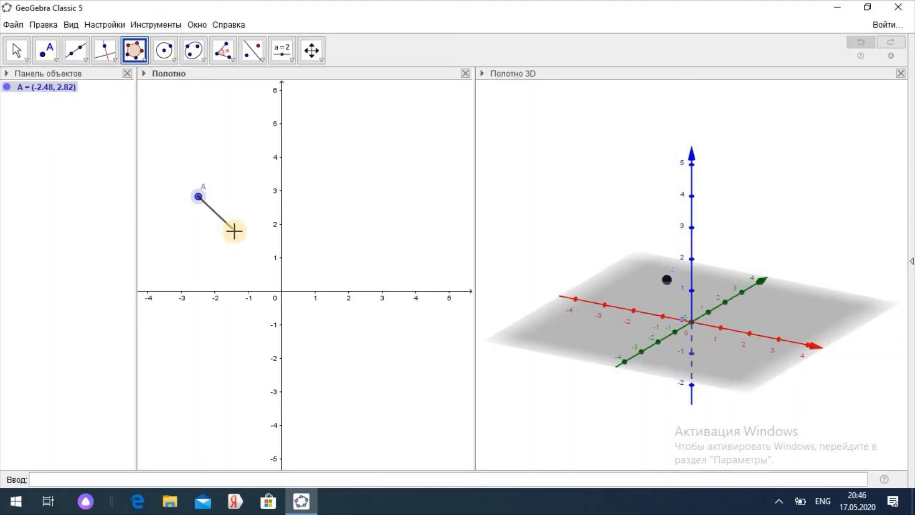
click(234, 232)
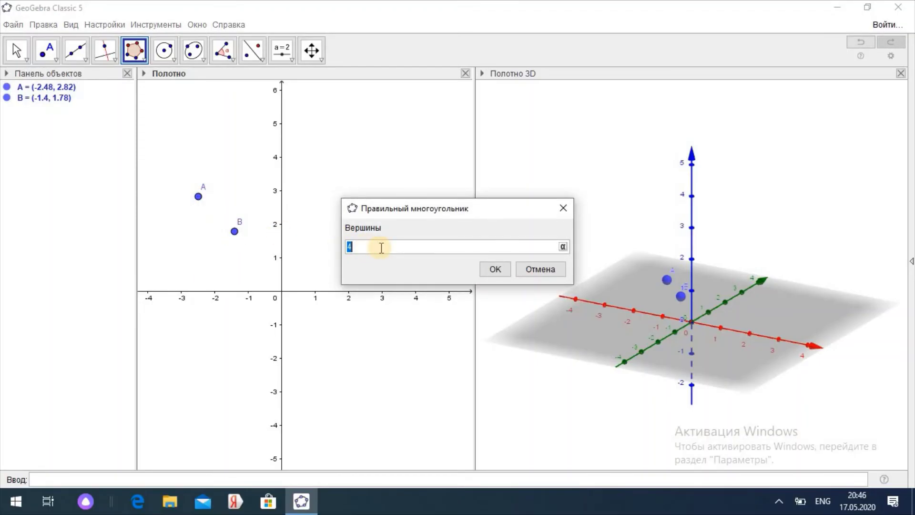
click(494, 268)
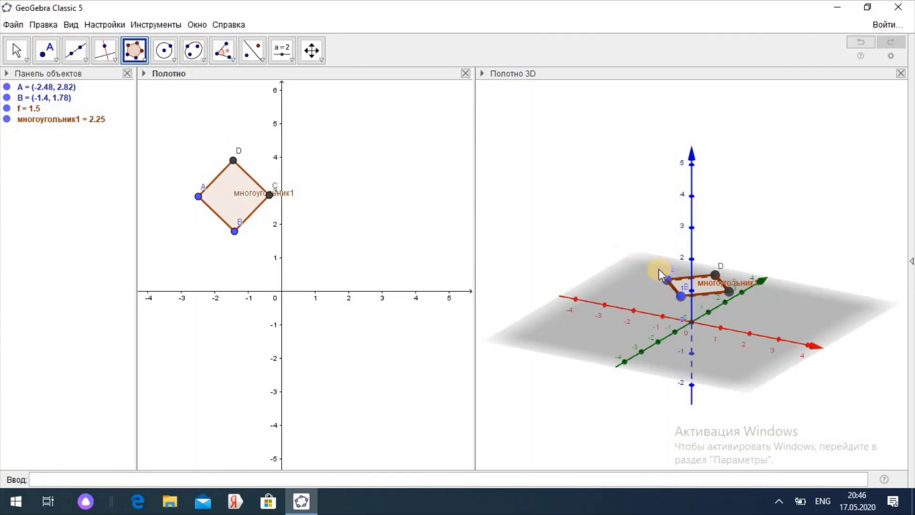
- Build a cube in the 3D view on the square's side from point A to point B
click(616, 72)
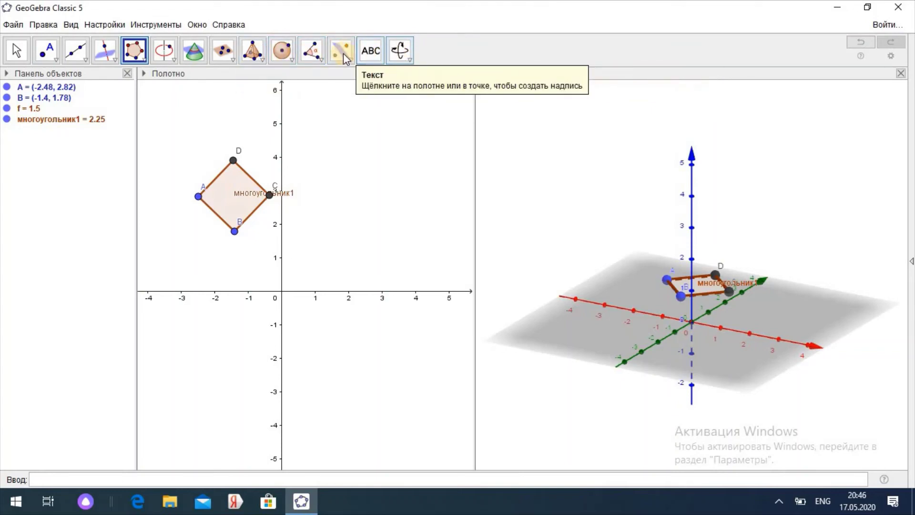
click(263, 59)
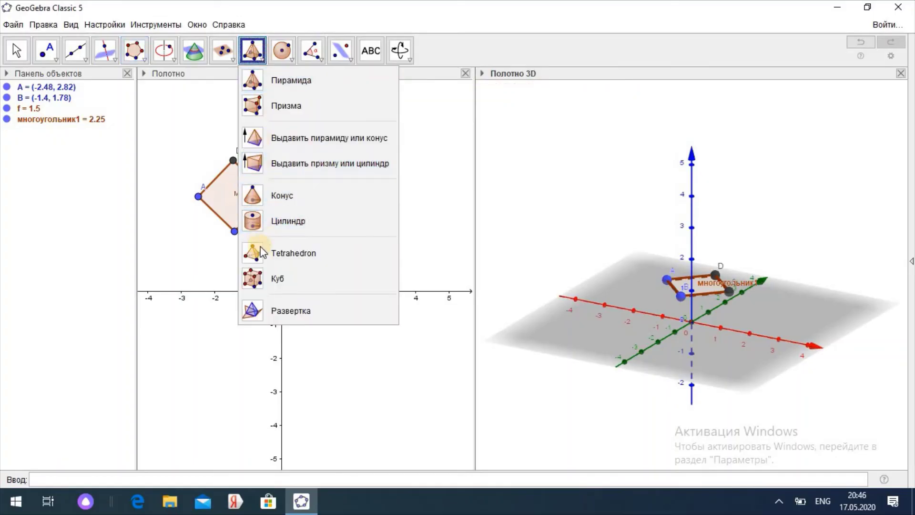
click(255, 280)
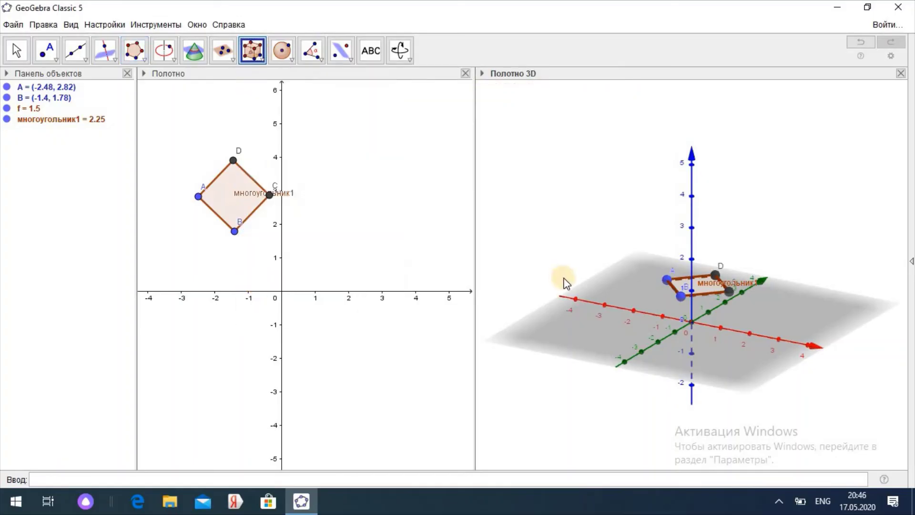
click(667, 281)
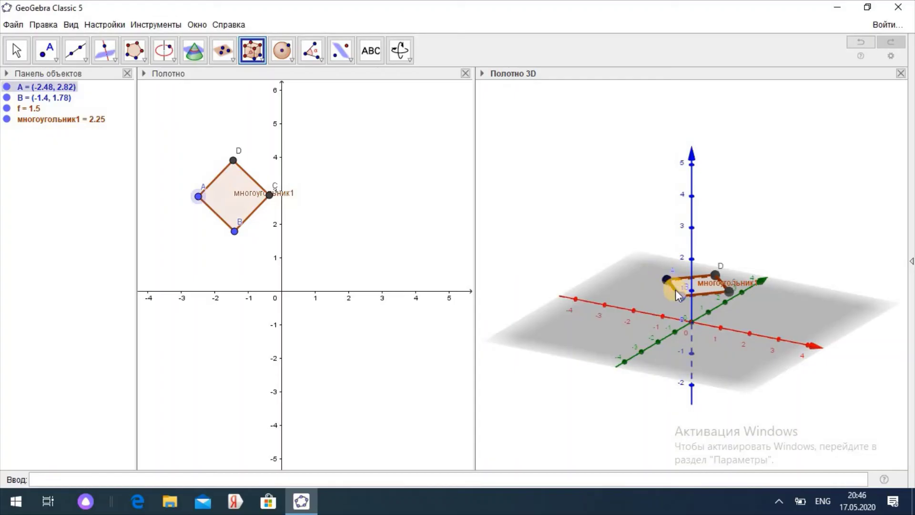
click(681, 298)
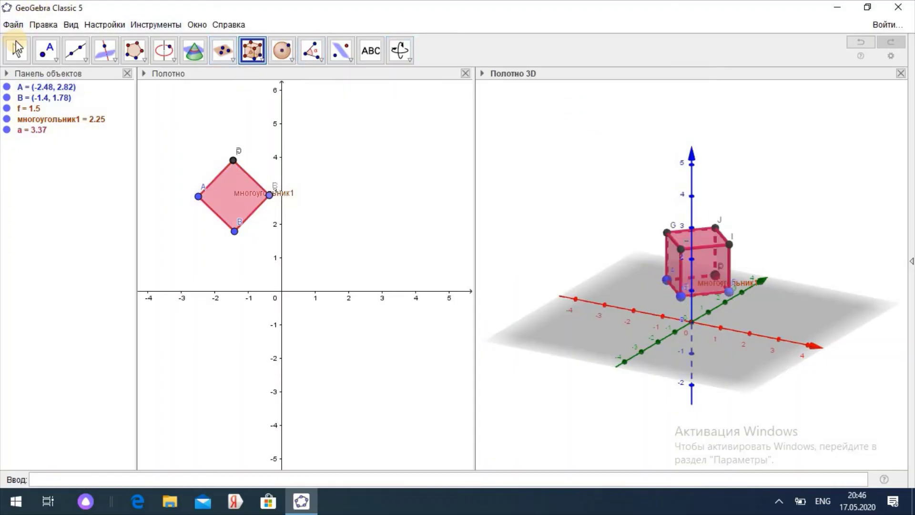
- Rotate the 3D view to see the cube from another side and widen the 3D area by narrowing the 2D view
click(16, 48)
drag(536, 231, 609, 233)
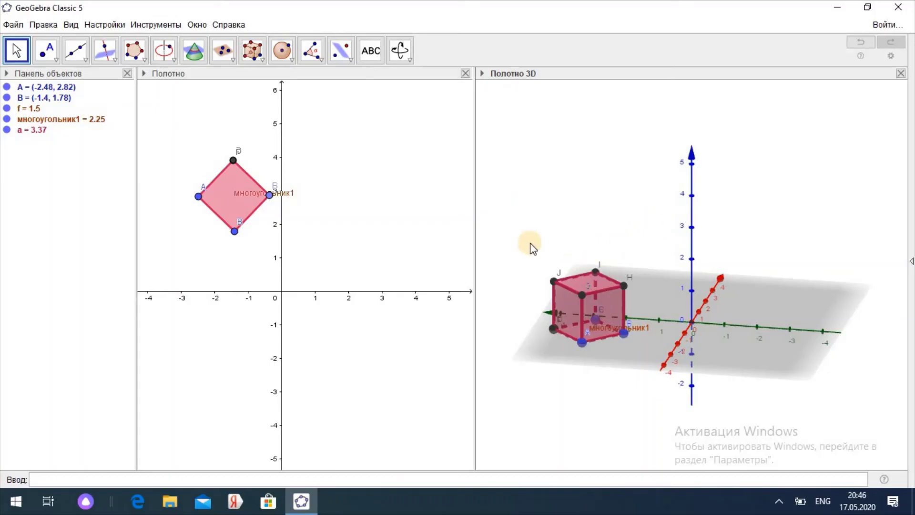
drag(441, 205, 385, 208)
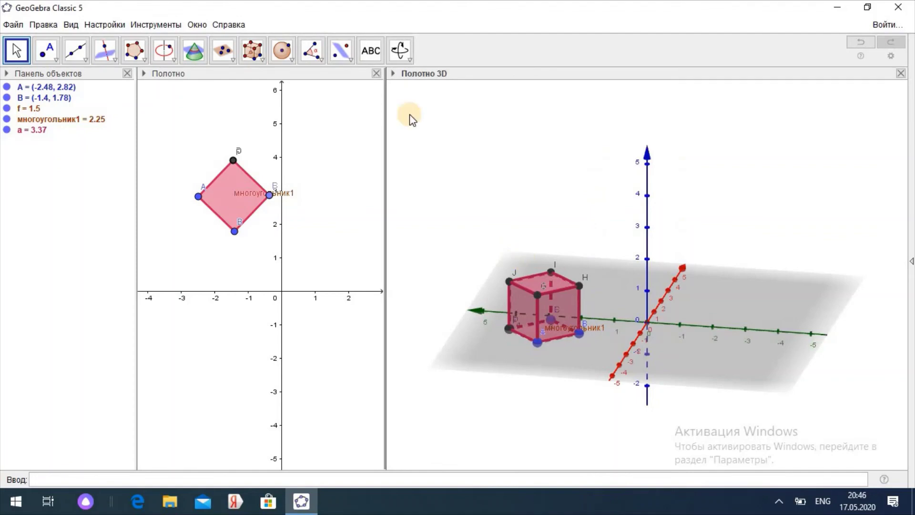
- Create the net (Развертка) of the cube and set its unfolding slider b to 0.95
click(262, 58)
click(274, 309)
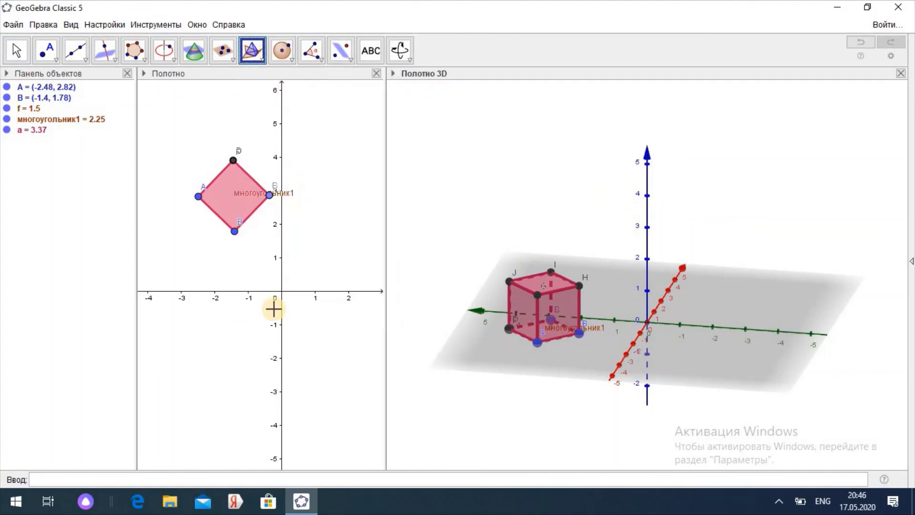
click(519, 289)
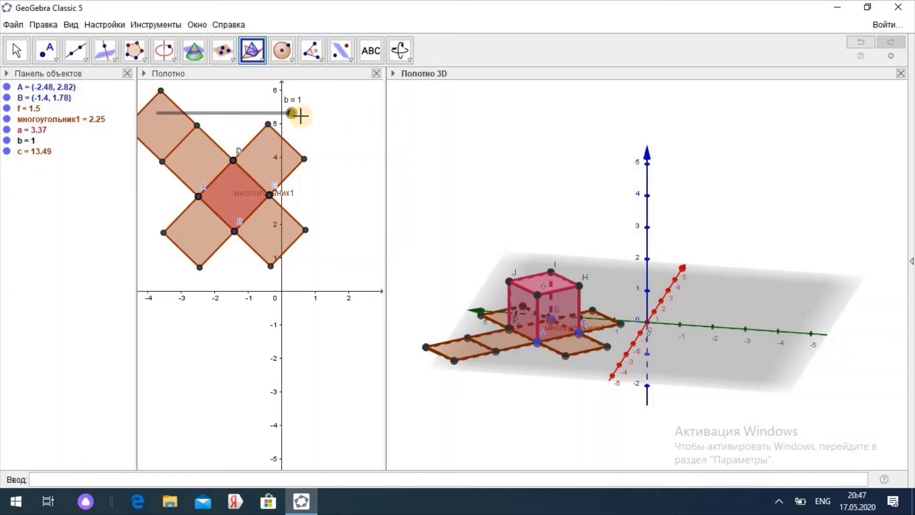
click(277, 115)
mouse_move(277, 122)
mouse_down()
mouse_move(198, 123)
mouse_move(267, 129)
mouse_move(292, 122)
mouse_move(225, 121)
mouse_move(287, 120)
mouse_up()
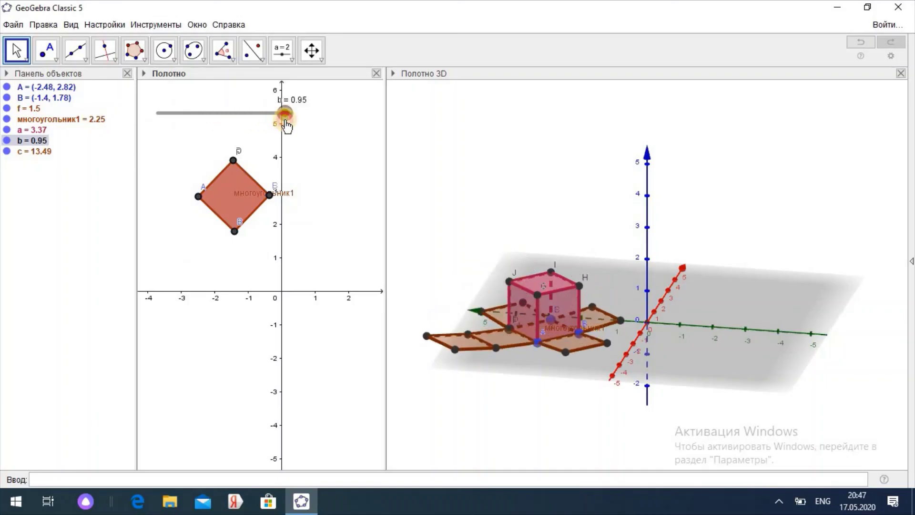
- Hide the coordinate axes in both the 3D view and the 2D view
right_click(652, 208)
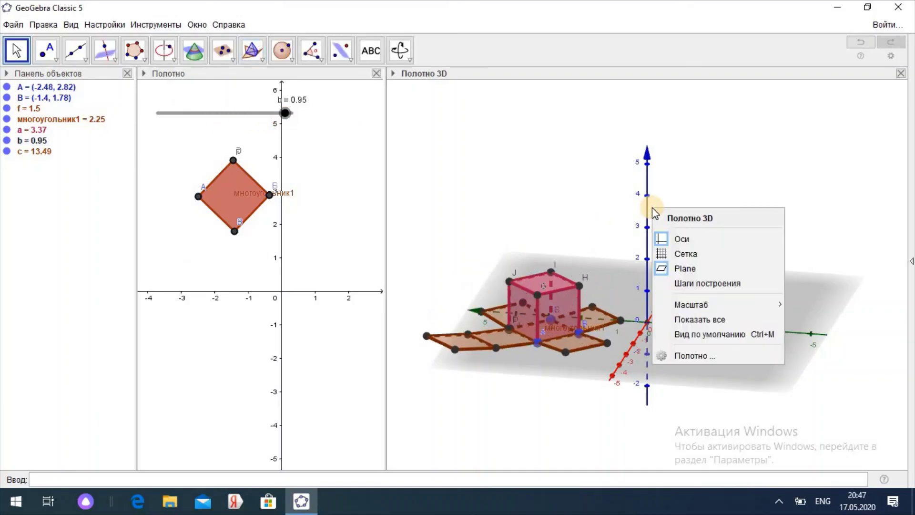
click(665, 240)
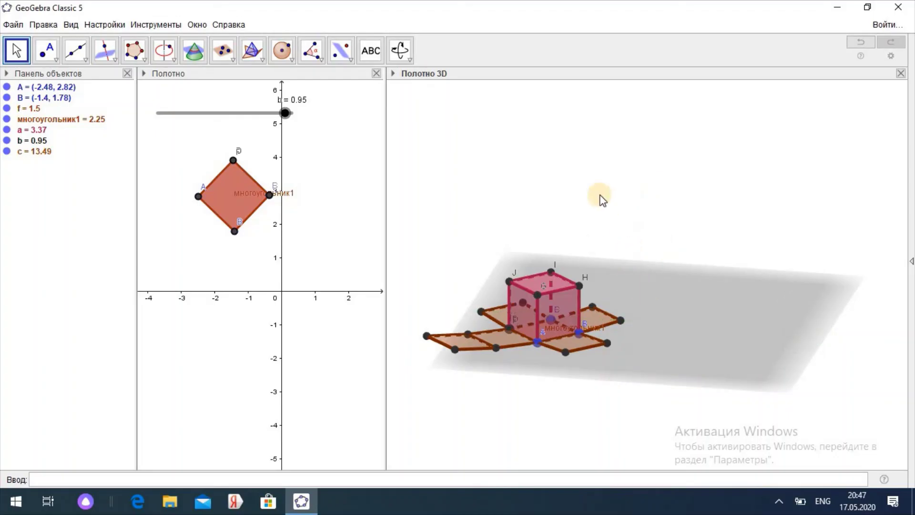
right_click(302, 136)
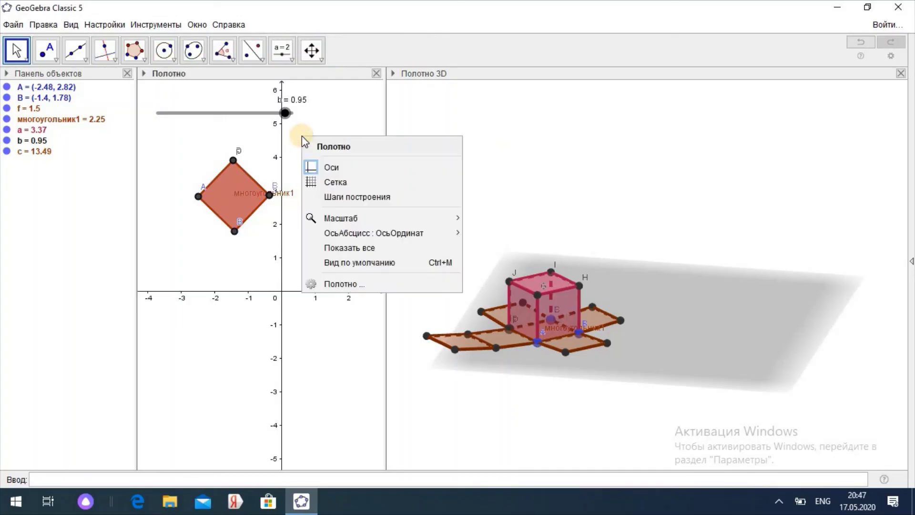
click(309, 170)
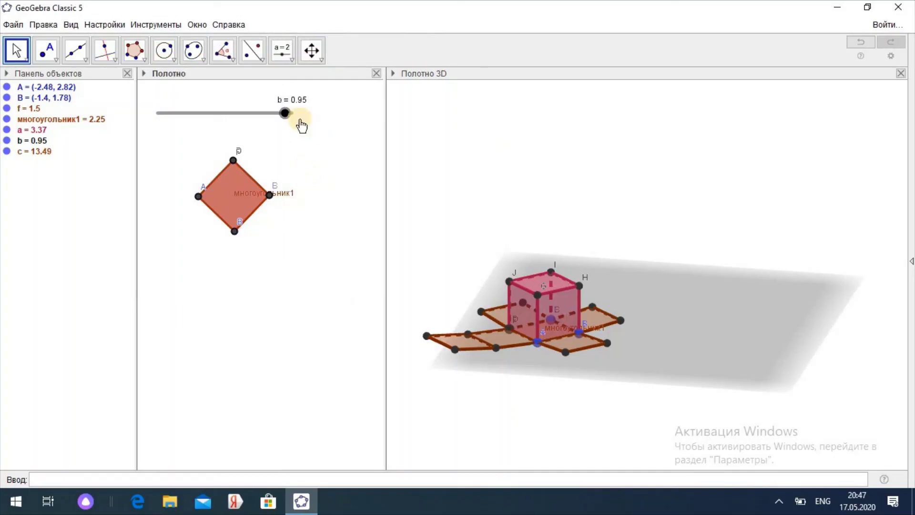
- Animate the unfolding slider b and enlarge the 3D view to fill the whole window
right_click(268, 113)
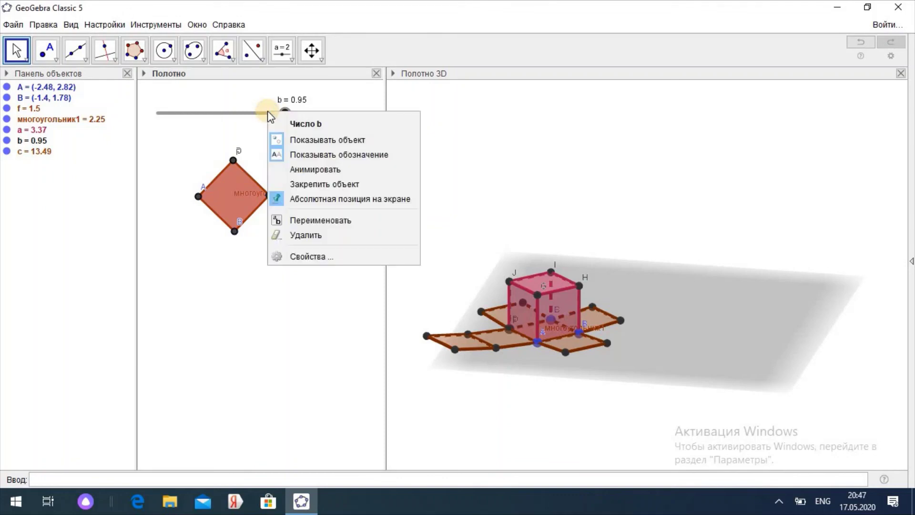
click(281, 169)
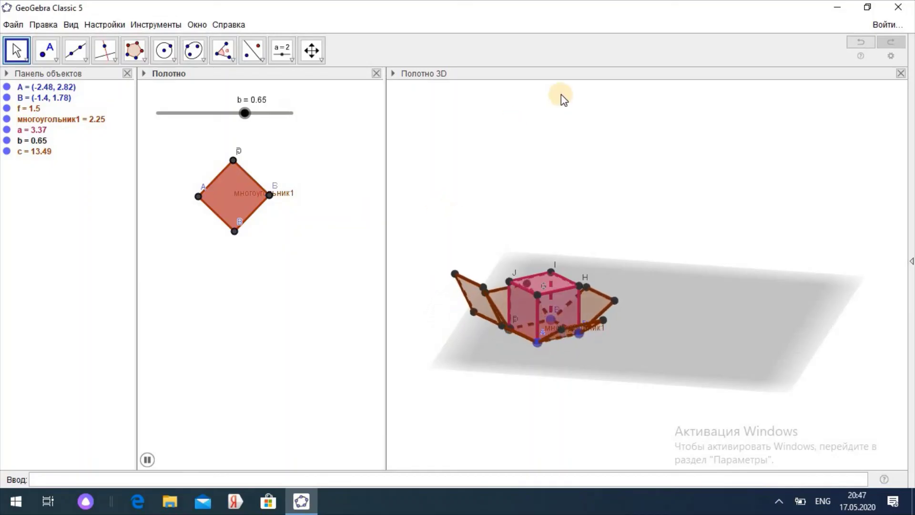
click(535, 73)
click(534, 73)
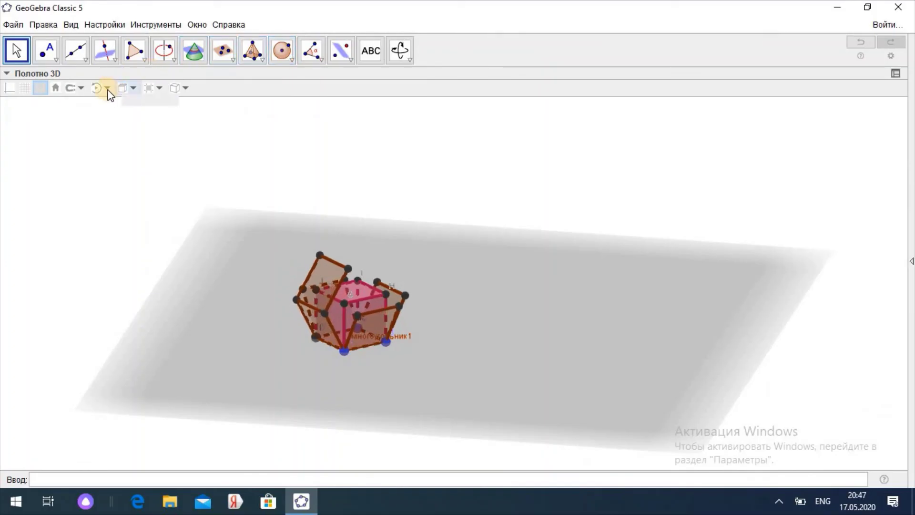
- Start the automatic rotation of the 3D view and reduce its speed to just above the middle of the scale
click(105, 89)
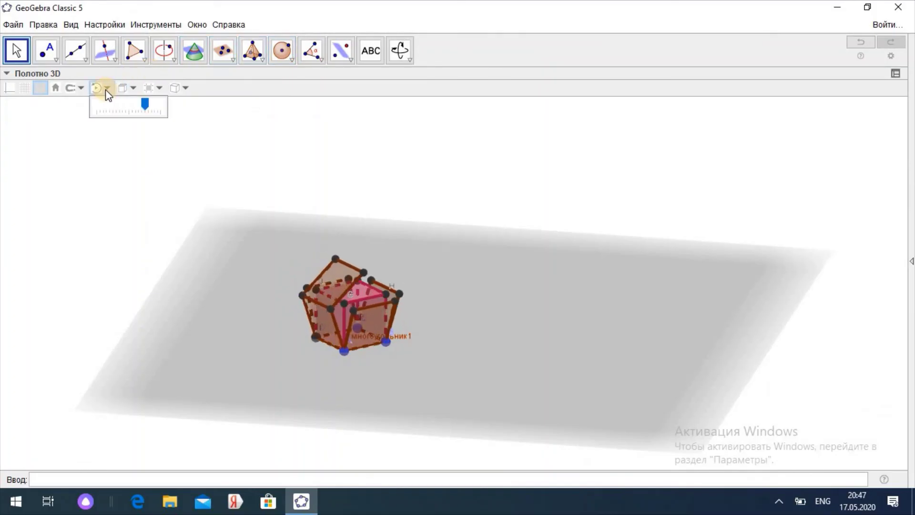
click(127, 108)
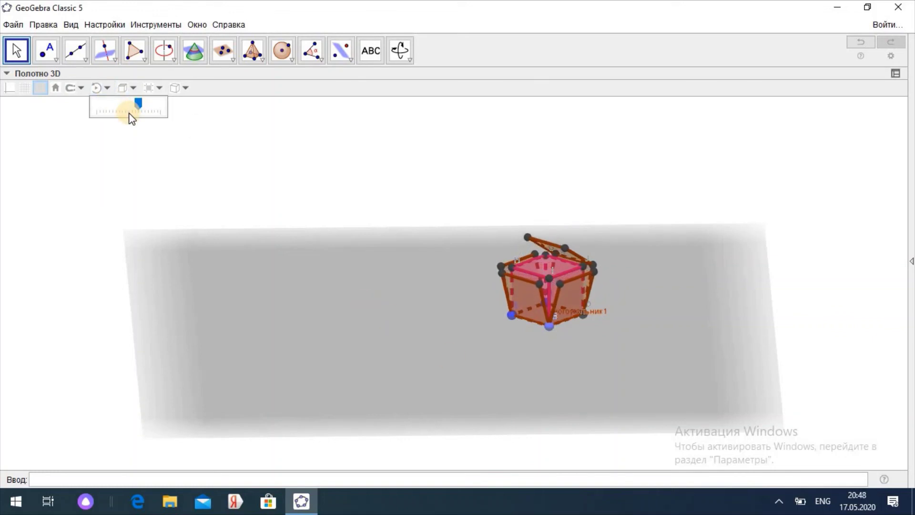
click(130, 113)
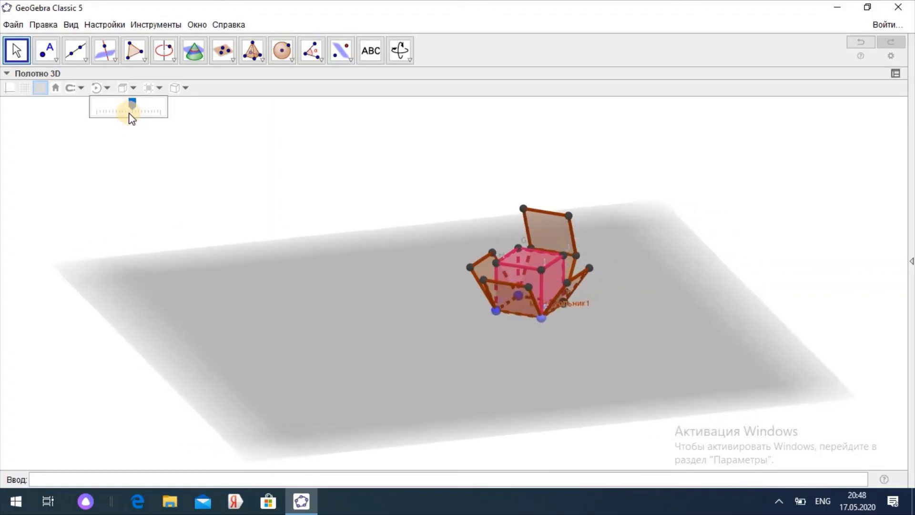